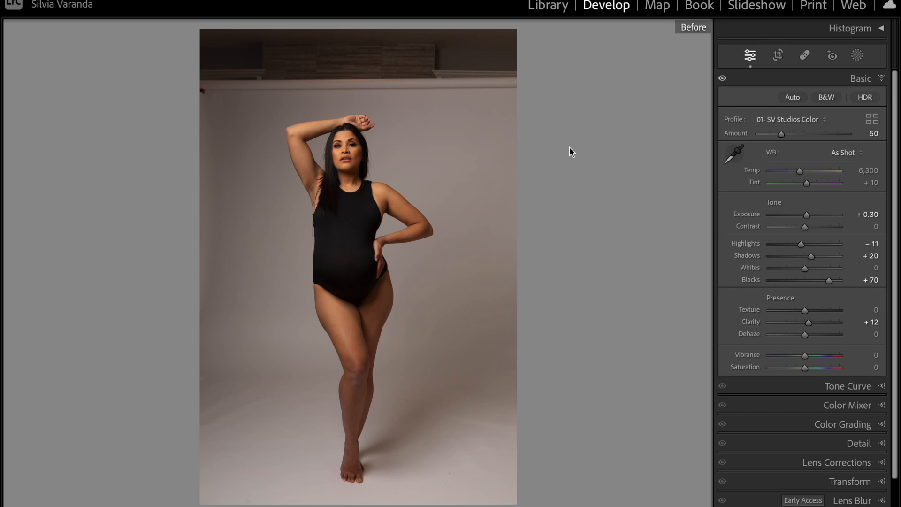
Compare the photo's original look with the version that has the Basic adjustments applied.
{"action": "key", "text": "backslash"}
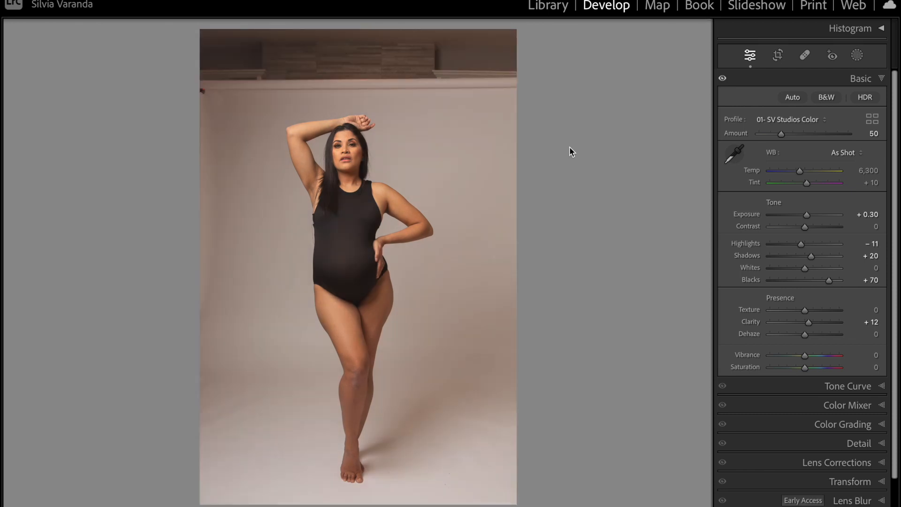
{"action": "key", "text": "backslash"}
{"action": "key", "text": "backslash"}
{"action": "key", "text": "backslash"}
{"action": "key", "text": "backslash"}
{"action": "key", "text": "backslash"}
{"action": "key", "text": "backslash"}
Open the adjusted studio portrait for editing in Adobe Photoshop 2024.
{"action": "right_click", "coordinate": [436, 193]}
{"action": "mouse_move", "coordinate": [546, 254]}
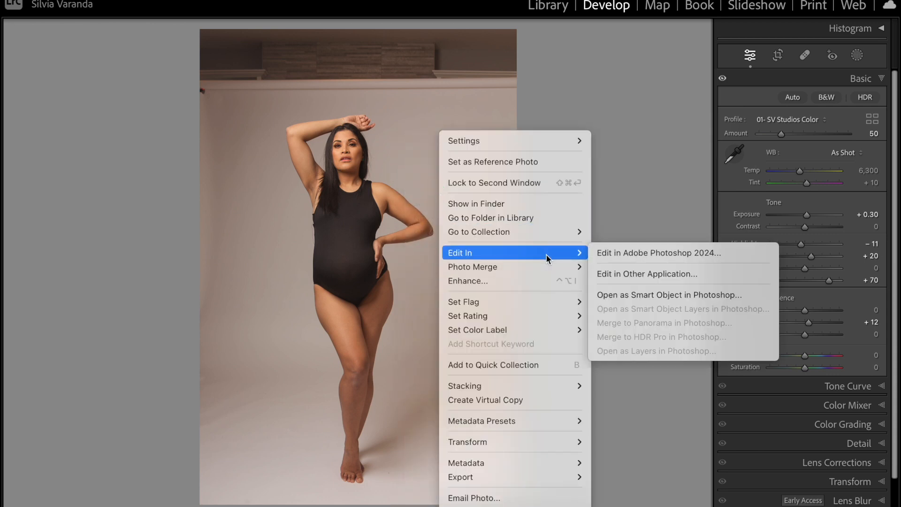
{"action": "left_click", "coordinate": [634, 254]}
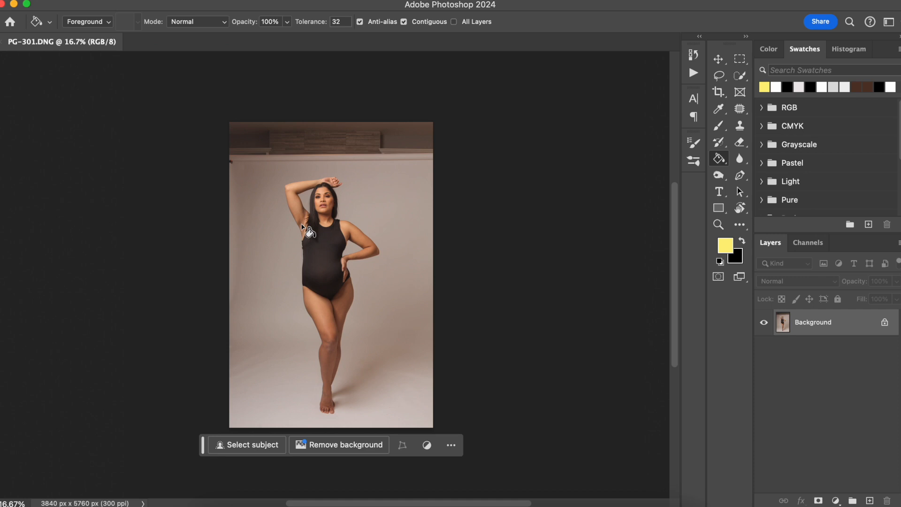
Hide the tool options bar and the contextual task bar from the workspace.
{"action": "left_click", "coordinate": [430, 1]}
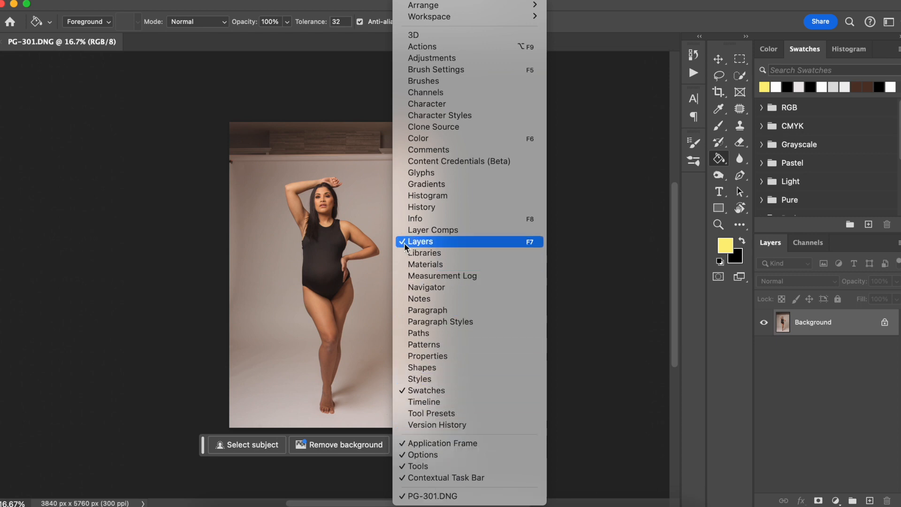
{"action": "left_click", "coordinate": [460, 454]}
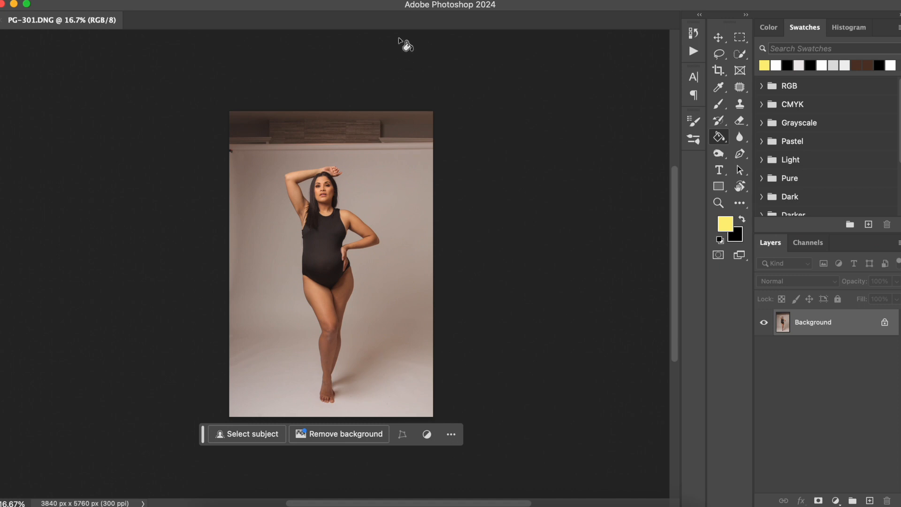
{"action": "left_click", "coordinate": [427, 2]}
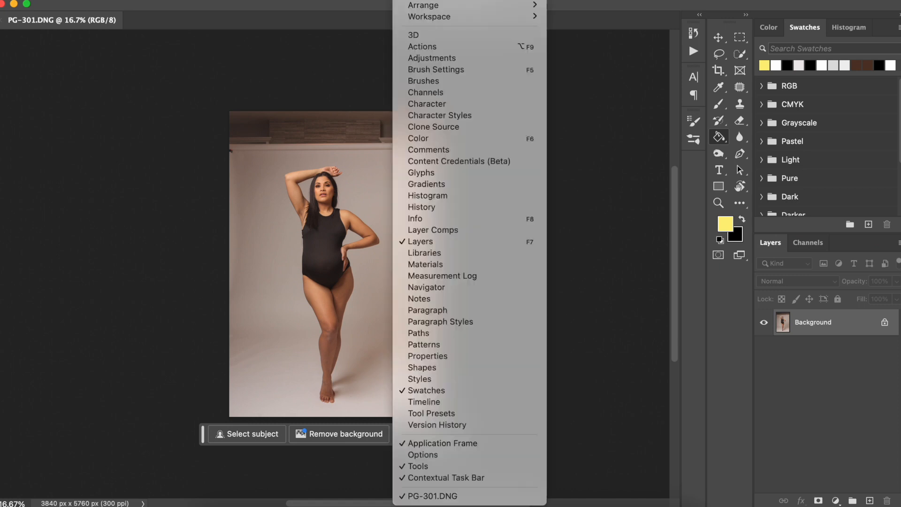
{"action": "left_click", "coordinate": [479, 466]}
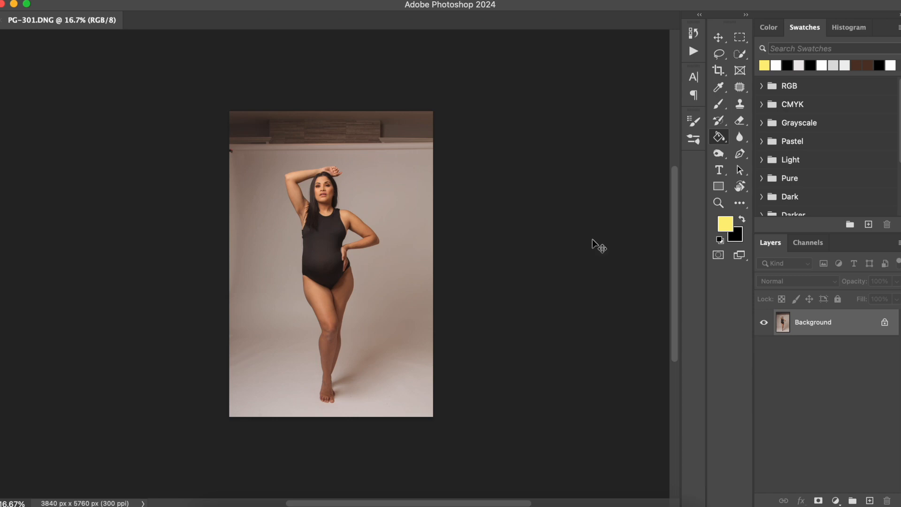
Examine the skin on the woman's face and raised arm at up to 300% zoom for blemishes.
{"action": "key", "text": "super+equal"}
{"action": "key", "text": "super+equal"}
{"action": "key", "text": "super+equal"}
{"action": "key", "text": "super+equal"}
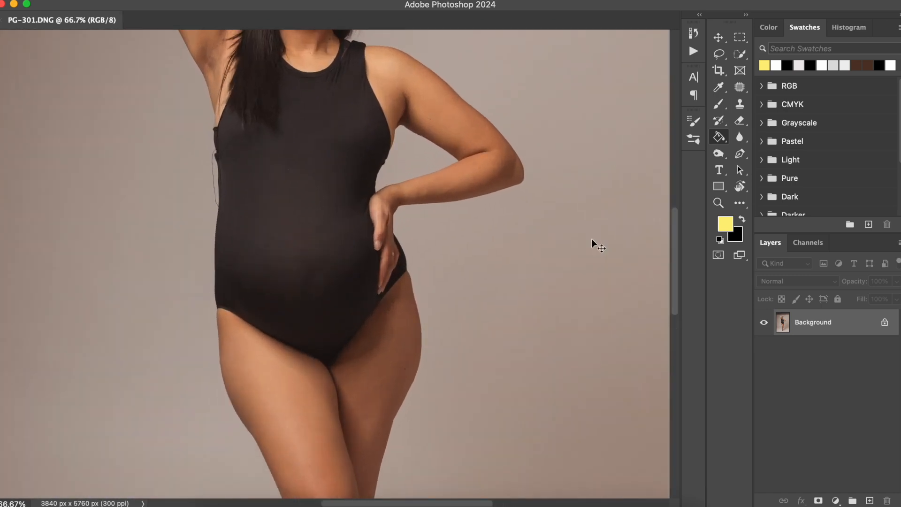
{"action": "key", "text": "super+equal"}
{"action": "left_click_drag", "start_coordinate": [245, 163], "coordinate": [325, 368]}
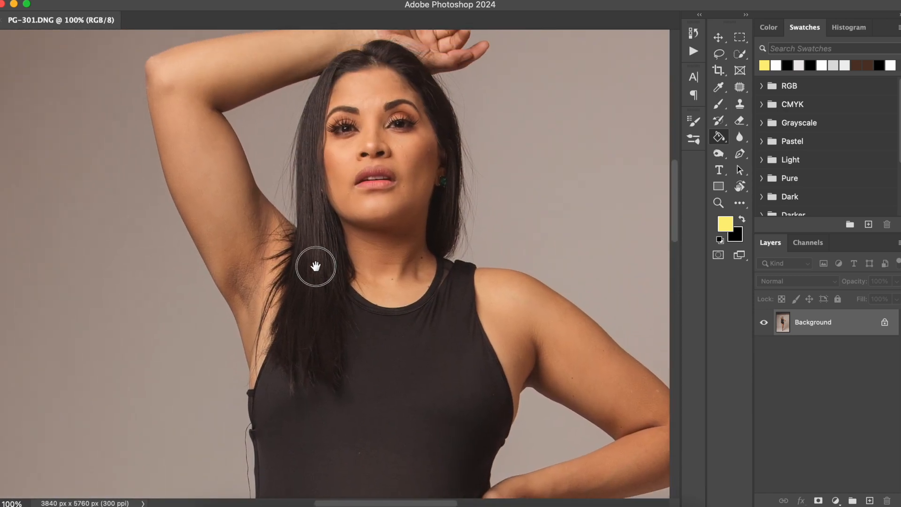
{"action": "key", "text": "super+equal"}
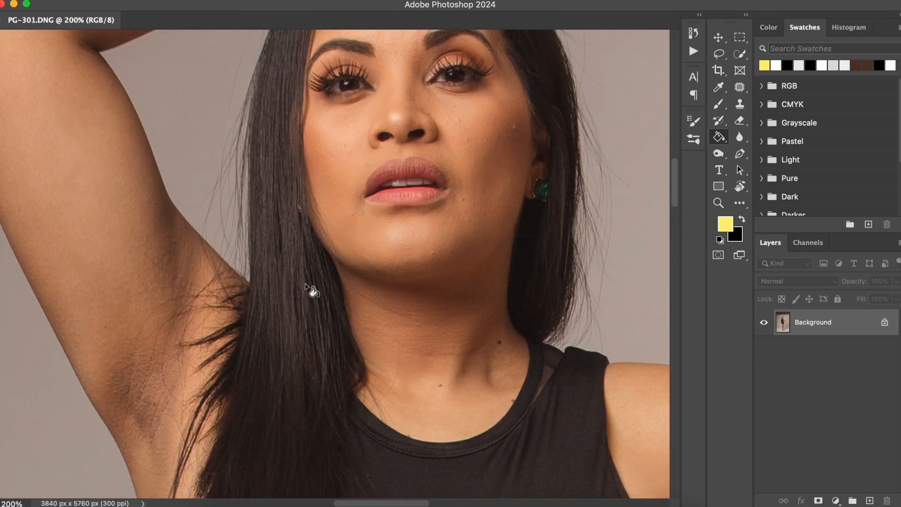
{"action": "mouse_move", "coordinate": [249, 231]}
{"action": "left_mouse_down"}
{"action": "mouse_move", "coordinate": [248, 342]}
{"action": "mouse_move", "coordinate": [239, 355]}
{"action": "mouse_move", "coordinate": [216, 301]}
{"action": "left_mouse_up"}
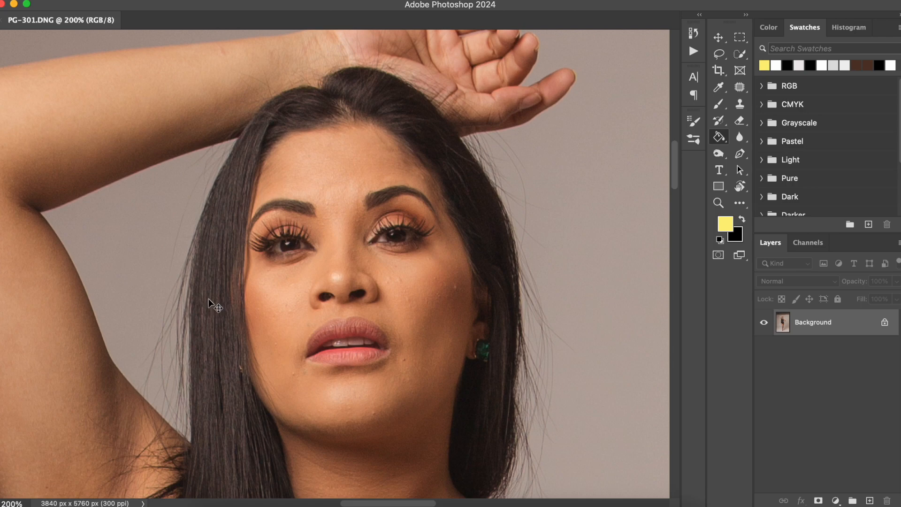
{"action": "key", "text": "super+equal"}
{"action": "left_click_drag", "start_coordinate": [327, 309], "coordinate": [261, 246]}
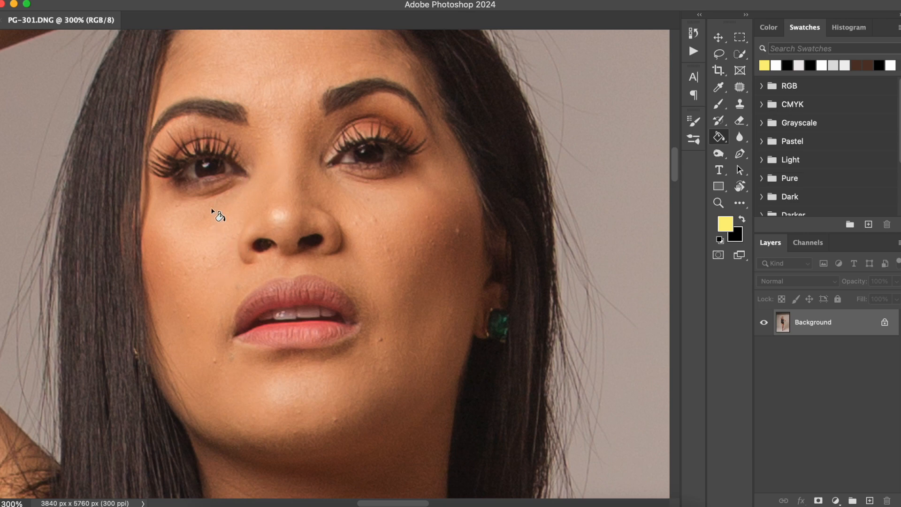
{"action": "left_click_drag", "start_coordinate": [385, 203], "coordinate": [422, 247]}
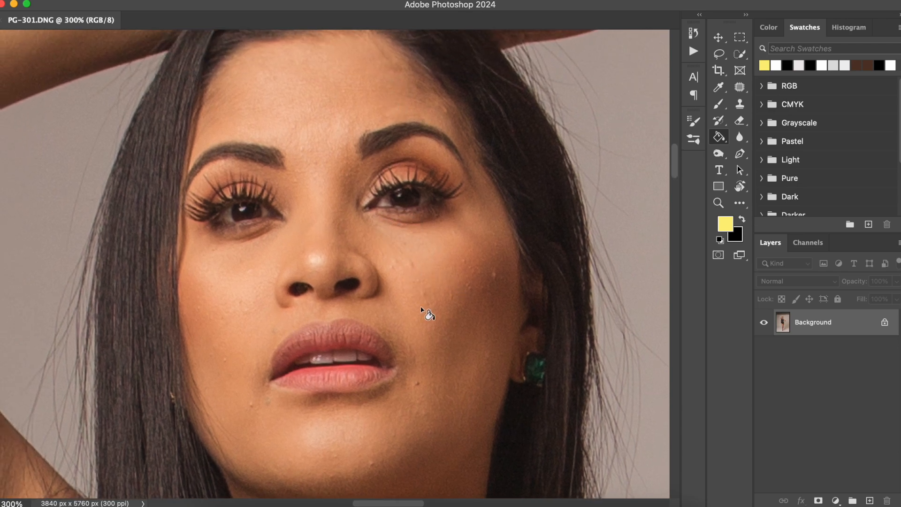
{"action": "left_click_drag", "start_coordinate": [430, 265], "coordinate": [475, 301]}
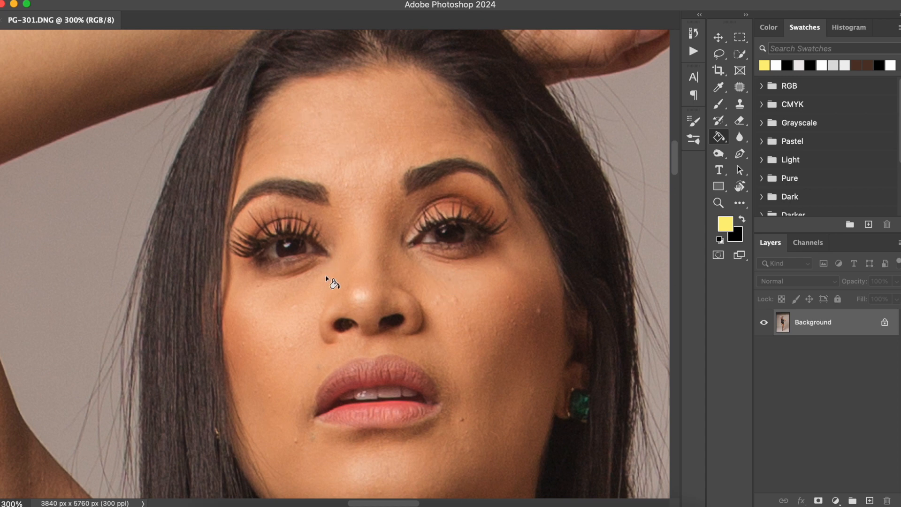
{"action": "left_click_drag", "start_coordinate": [458, 201], "coordinate": [439, 319]}
{"action": "left_click_drag", "start_coordinate": [307, 328], "coordinate": [493, 322]}
{"action": "left_click_drag", "start_coordinate": [337, 173], "coordinate": [385, 228]}
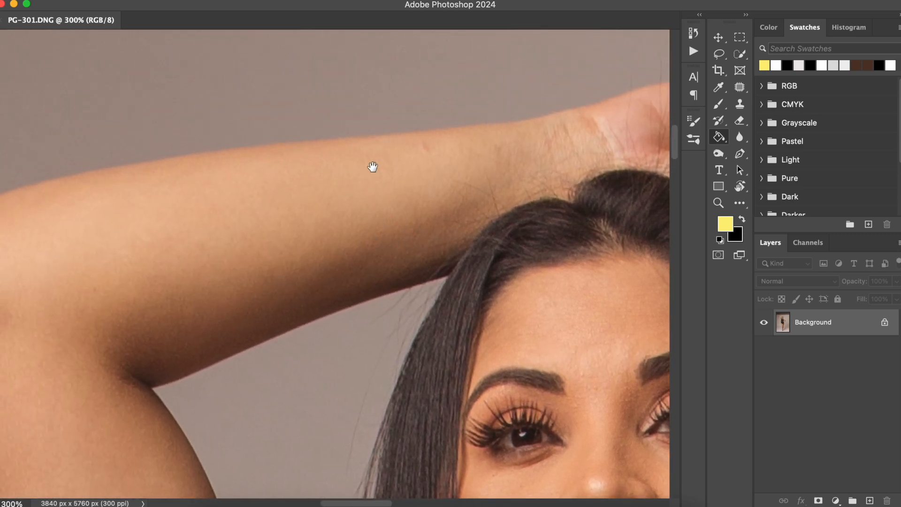
Add an empty layer above Background and set a bright purple foreground color for the Brush tool.
{"action": "left_click", "coordinate": [725, 102]}
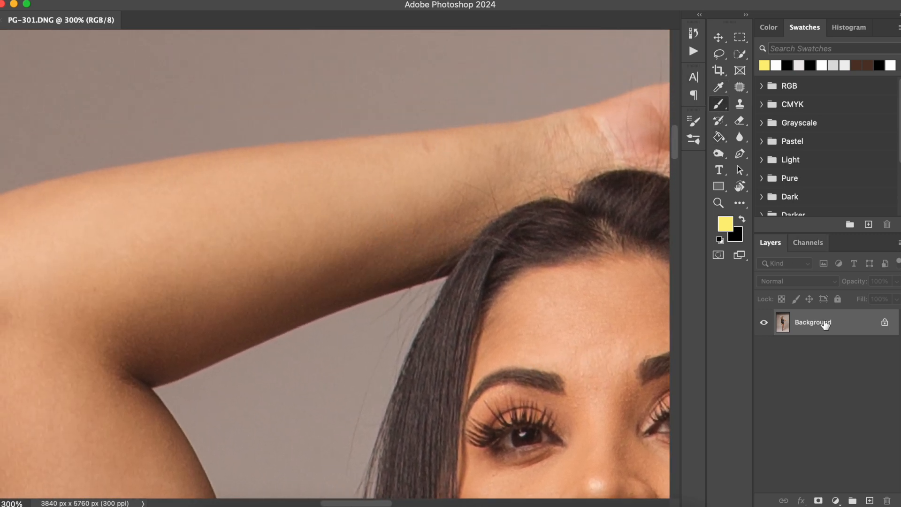
{"action": "left_click", "coordinate": [869, 501]}
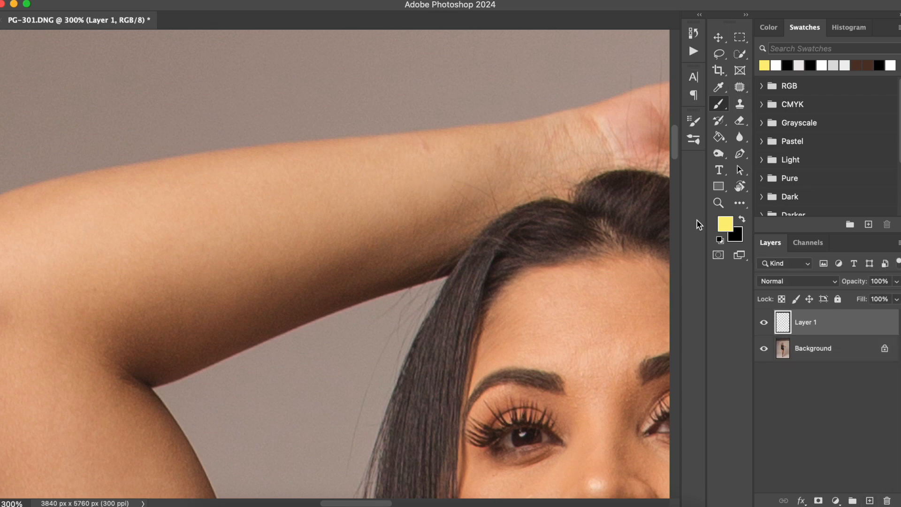
{"action": "left_click", "coordinate": [724, 225]}
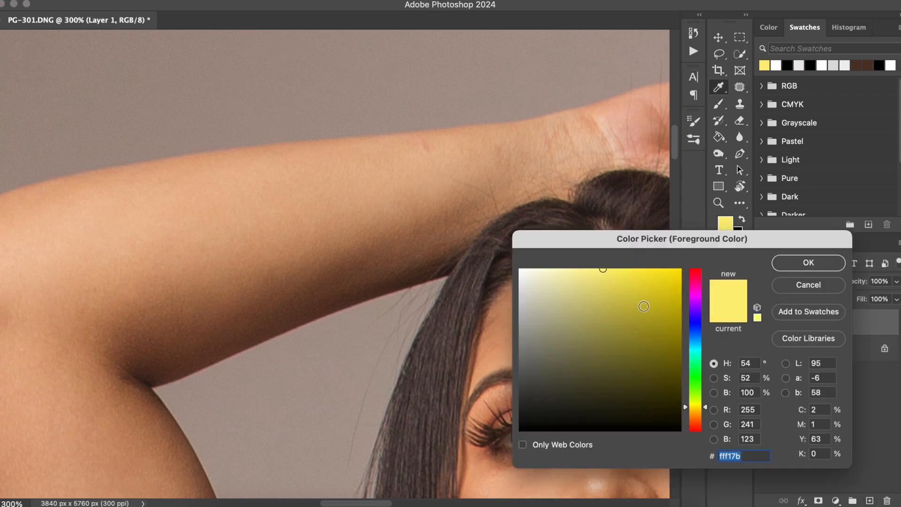
{"action": "left_click", "coordinate": [698, 300]}
{"action": "left_click", "coordinate": [664, 288]}
{"action": "left_click", "coordinate": [788, 261]}
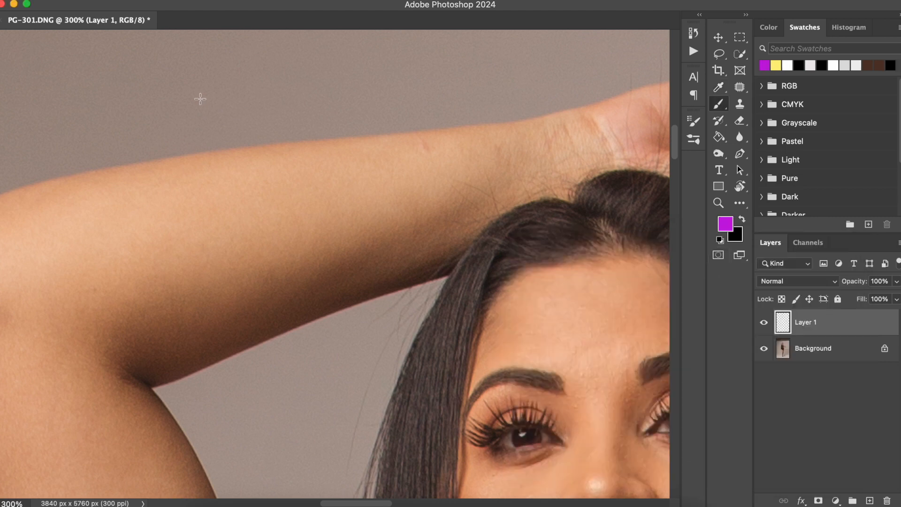
Show the tool options bar again and brush a small purple circle around the mark on the raised forearm.
{"action": "left_click", "coordinate": [27, 7]}
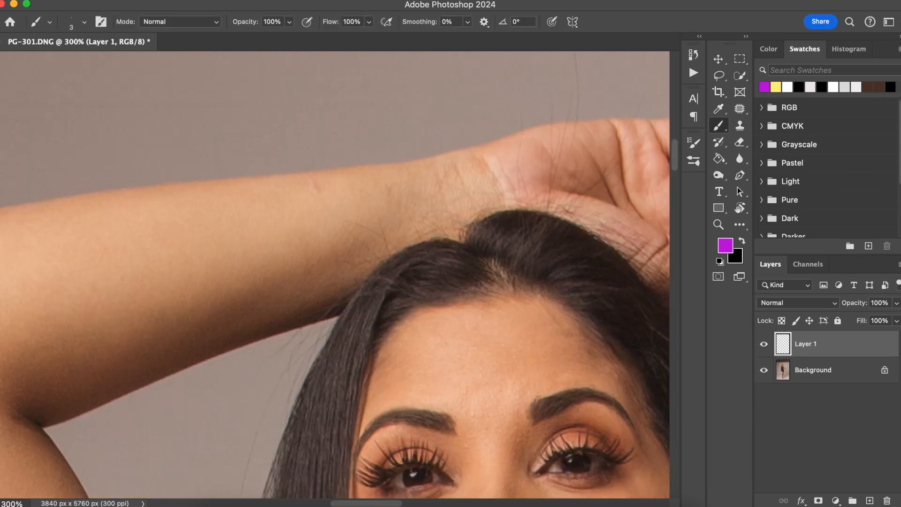
{"action": "mouse_move", "coordinate": [302, 170]}
{"action": "left_mouse_down"}
{"action": "mouse_move", "coordinate": [326, 202]}
{"action": "mouse_move", "coordinate": [327, 179]}
{"action": "mouse_move", "coordinate": [308, 168]}
{"action": "left_mouse_up"}
{"action": "key", "text": "super+plus"}
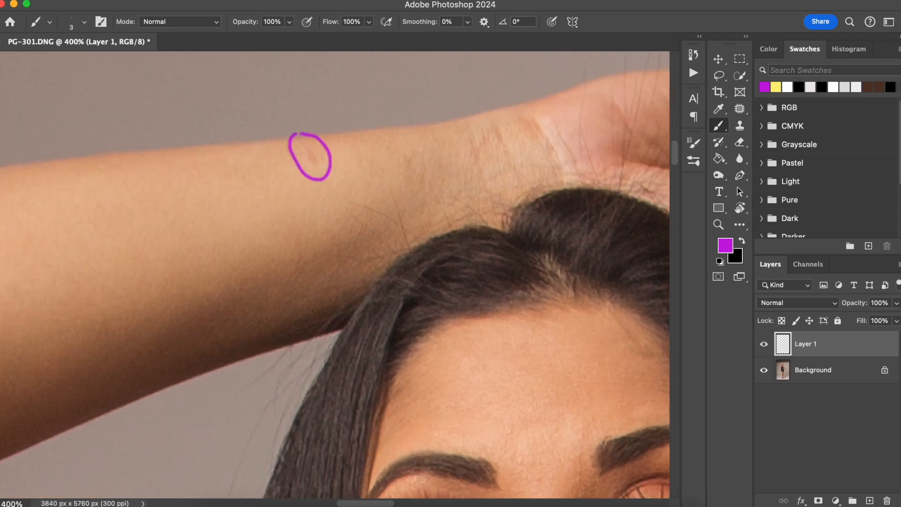
{"action": "scroll", "coordinate": [335, 274], "scroll_direction": "up", "scroll_amount": 2}
{"action": "scroll", "coordinate": [335, 275], "scroll_direction": "left", "scroll_amount": 2}
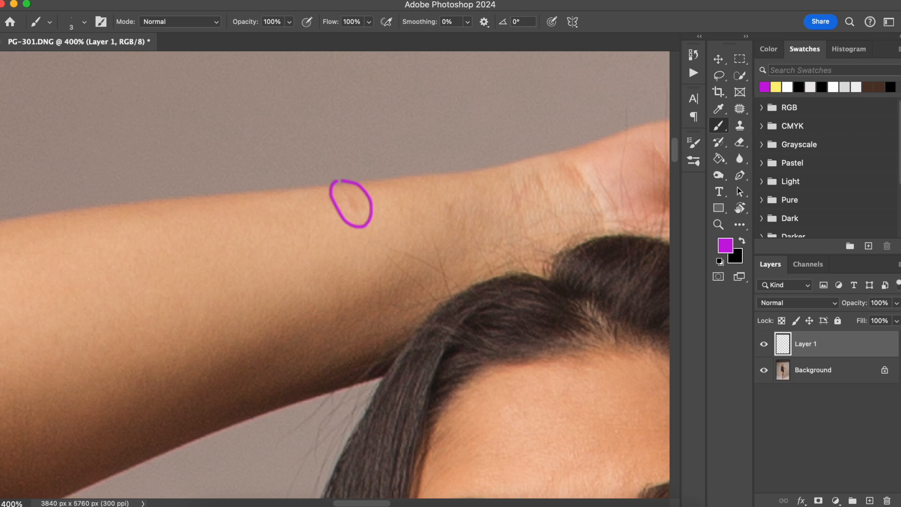
{"action": "key", "text": "super+z"}
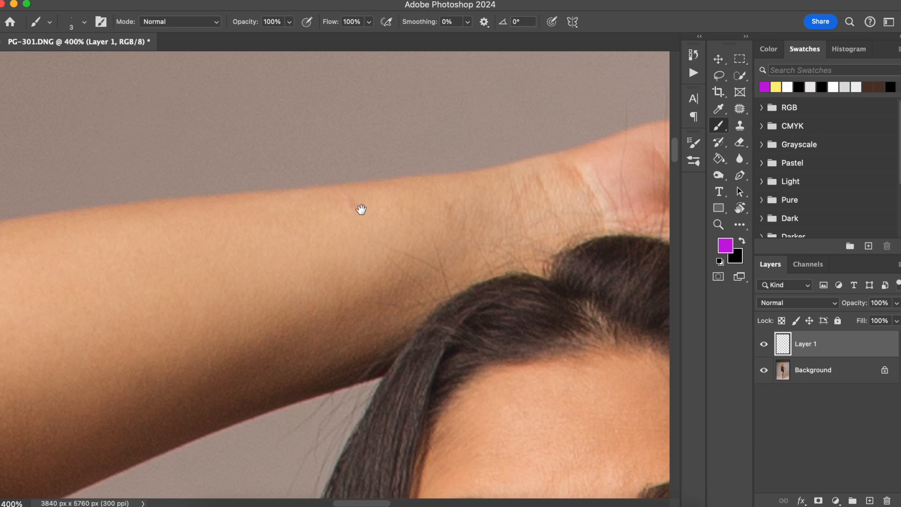
{"action": "mouse_move", "coordinate": [334, 186]}
{"action": "left_mouse_down"}
{"action": "mouse_move", "coordinate": [373, 200]}
{"action": "mouse_move", "coordinate": [337, 184]}
{"action": "left_mouse_up"}
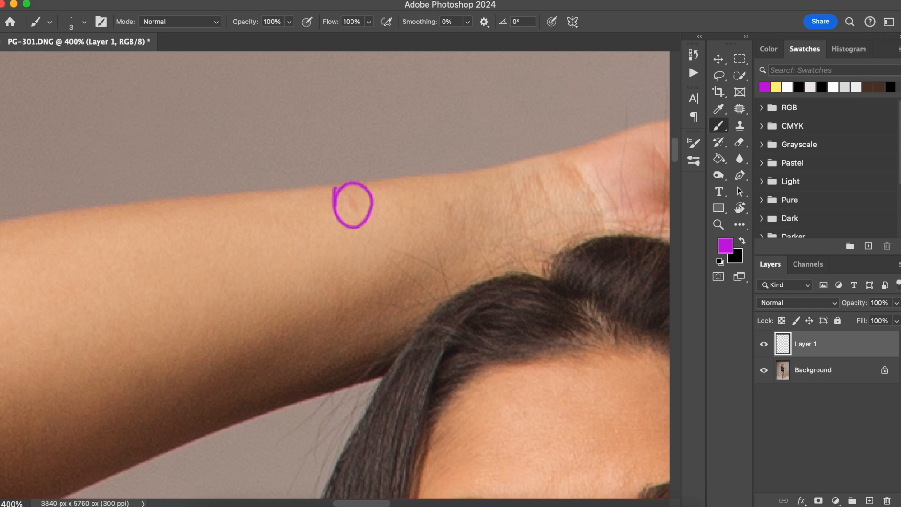
Brush purple outlines around the small spot below the raised elbow and around the rough elbow tip.
{"action": "scroll", "coordinate": [335, 275], "scroll_direction": "down", "scroll_amount": 4}
{"action": "scroll", "coordinate": [335, 275], "scroll_direction": "left", "scroll_amount": 8}
{"action": "scroll", "coordinate": [335, 274], "scroll_direction": "left", "scroll_amount": 15}
{"action": "scroll", "coordinate": [335, 274], "scroll_direction": "down", "scroll_amount": 7}
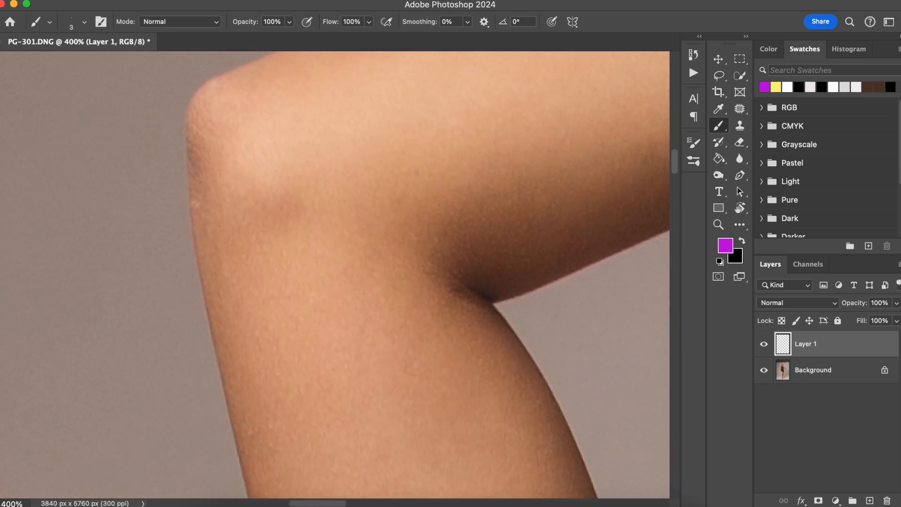
{"action": "mouse_move", "coordinate": [193, 187]}
{"action": "left_mouse_down"}
{"action": "mouse_move", "coordinate": [208, 206]}
{"action": "mouse_move", "coordinate": [195, 187]}
{"action": "left_mouse_up"}
{"action": "scroll", "coordinate": [335, 274], "scroll_direction": "up", "scroll_amount": 3}
{"action": "scroll", "coordinate": [335, 275], "scroll_direction": "left", "scroll_amount": 2}
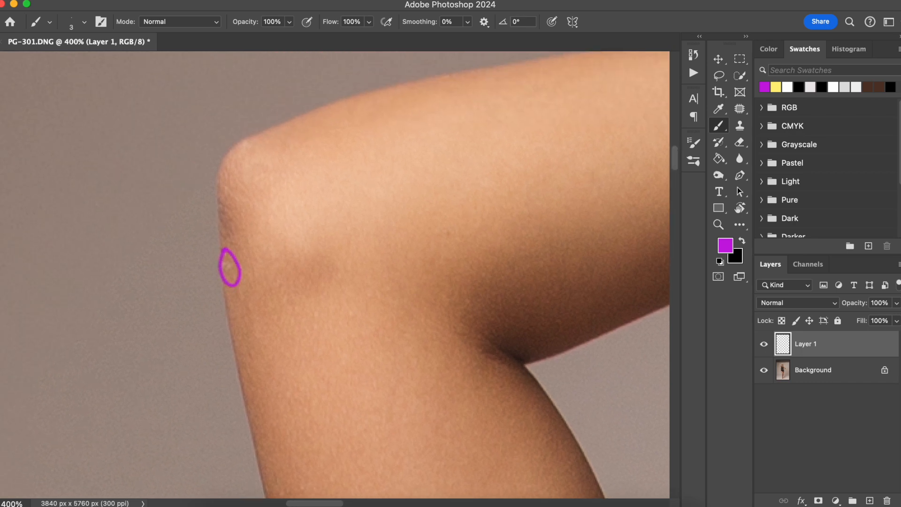
{"action": "mouse_move", "coordinate": [233, 122]}
{"action": "left_mouse_down"}
{"action": "mouse_move", "coordinate": [208, 149]}
{"action": "mouse_move", "coordinate": [199, 211]}
{"action": "mouse_move", "coordinate": [220, 241]}
{"action": "mouse_move", "coordinate": [280, 194]}
{"action": "mouse_move", "coordinate": [289, 122]}
{"action": "mouse_move", "coordinate": [220, 144]}
{"action": "left_mouse_up"}
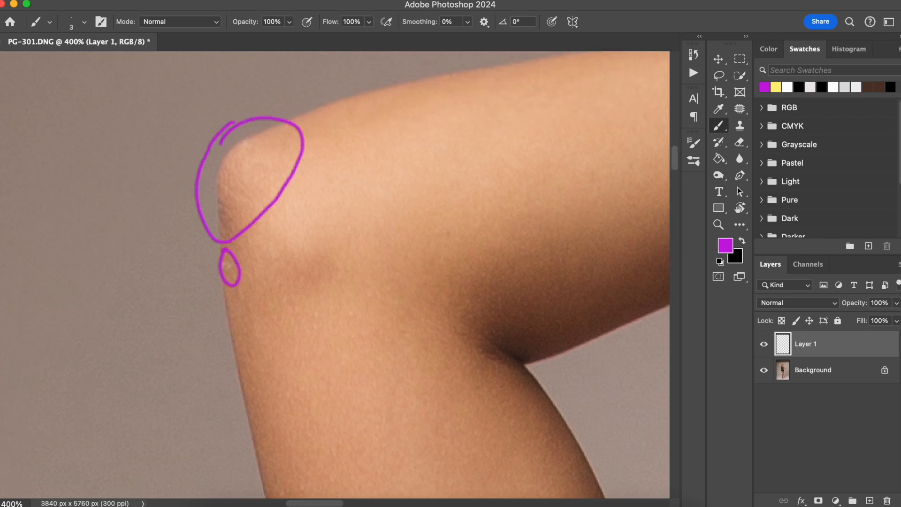
Circle the blemishes on both cheeks in purple, beside the nose and out toward the ear with the earring.
{"action": "scroll", "coordinate": [335, 274], "scroll_direction": "down", "scroll_amount": 15}
{"action": "scroll", "coordinate": [335, 274], "scroll_direction": "right", "scroll_amount": 3}
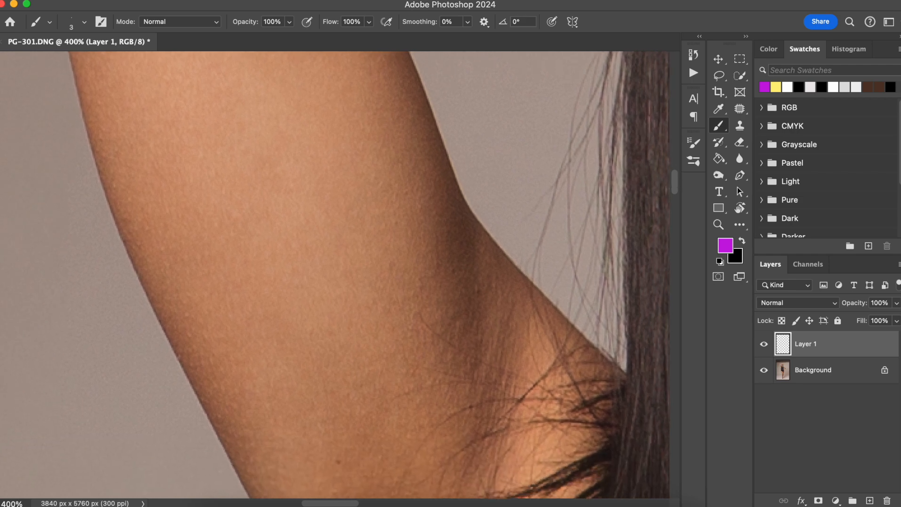
{"action": "key", "text": "super+minus"}
{"action": "key", "text": "super+minus"}
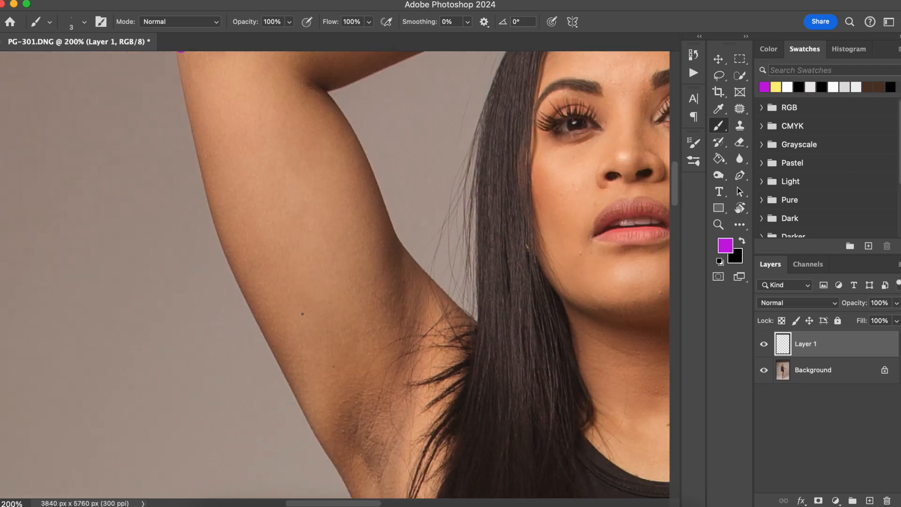
{"action": "scroll", "coordinate": [335, 274], "scroll_direction": "up", "scroll_amount": 5}
{"action": "scroll", "coordinate": [335, 275], "scroll_direction": "right", "scroll_amount": 5}
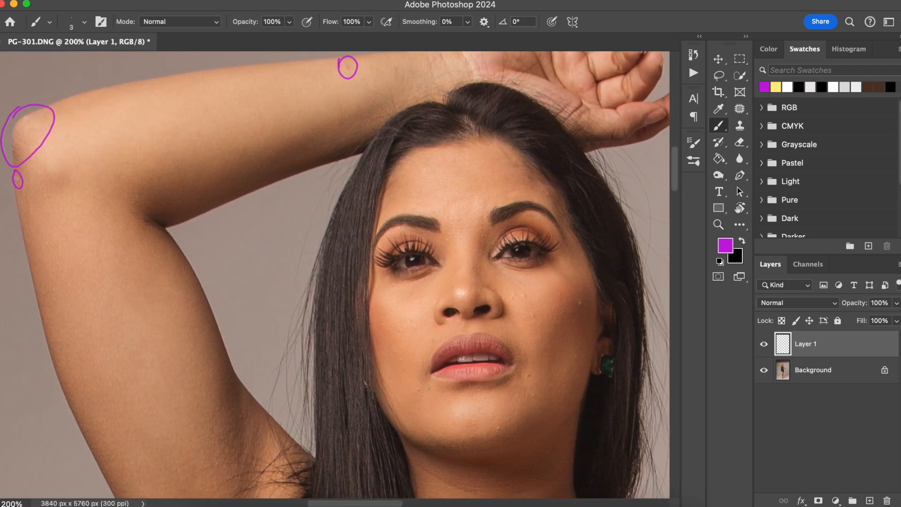
{"action": "mouse_move", "coordinate": [555, 286]}
{"action": "left_mouse_down"}
{"action": "mouse_move", "coordinate": [564, 297]}
{"action": "mouse_move", "coordinate": [556, 286]}
{"action": "mouse_move", "coordinate": [558, 306]}
{"action": "mouse_move", "coordinate": [538, 325]}
{"action": "mouse_move", "coordinate": [512, 286]}
{"action": "left_mouse_up"}
{"action": "scroll", "coordinate": [513, 286], "scroll_direction": "down", "scroll_amount": 2}
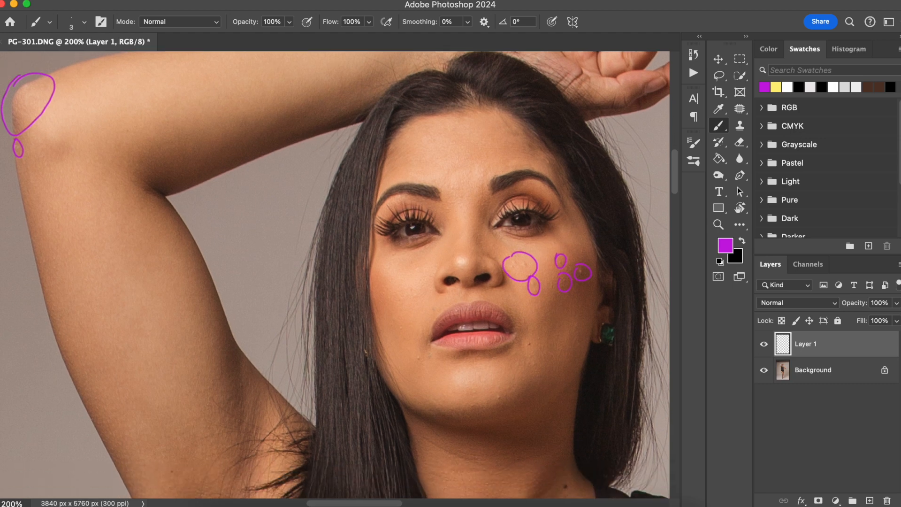
{"action": "left_click_drag", "start_coordinate": [411, 289], "coordinate": [424, 261]}
Outline two uneven forehead areas in purple, one between the eyebrows and a larger one reaching up to the hairline.
{"action": "scroll", "coordinate": [416, 289], "scroll_direction": "up", "scroll_amount": 2}
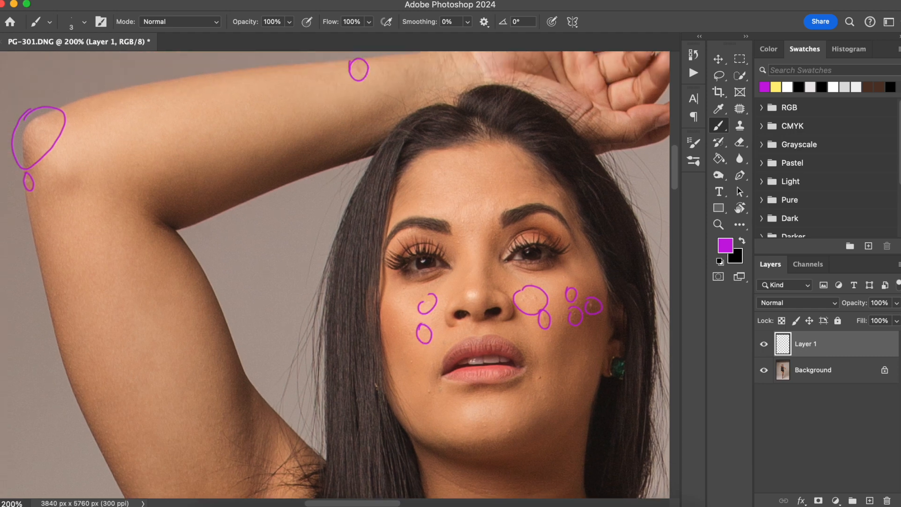
{"action": "mouse_move", "coordinate": [472, 205]}
{"action": "left_mouse_down"}
{"action": "mouse_move", "coordinate": [460, 226]}
{"action": "mouse_move", "coordinate": [479, 228]}
{"action": "mouse_move", "coordinate": [498, 211]}
{"action": "mouse_move", "coordinate": [468, 204]}
{"action": "mouse_move", "coordinate": [426, 266]}
{"action": "left_mouse_up"}
{"action": "key", "text": "super+plus"}
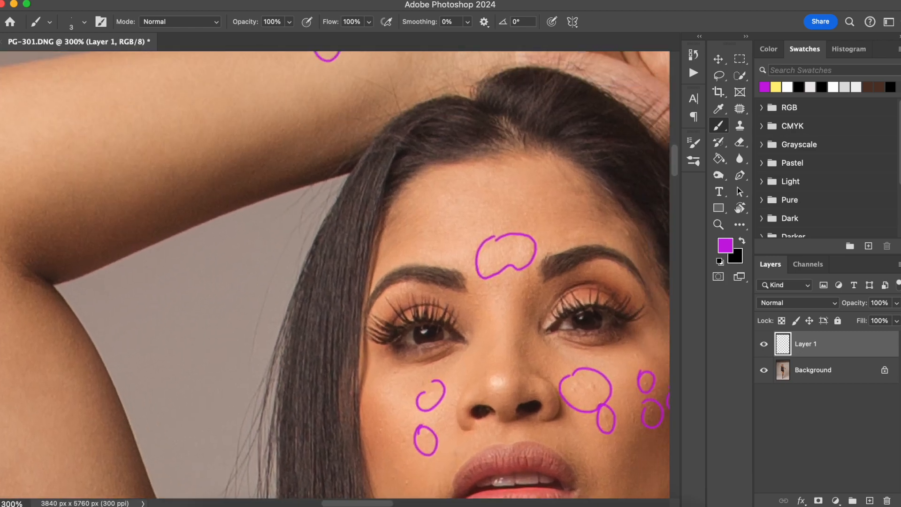
{"action": "mouse_move", "coordinate": [446, 189]}
{"action": "left_mouse_down"}
{"action": "mouse_move", "coordinate": [427, 258]}
{"action": "mouse_move", "coordinate": [456, 263]}
{"action": "mouse_move", "coordinate": [473, 221]}
{"action": "mouse_move", "coordinate": [502, 202]}
{"action": "mouse_move", "coordinate": [513, 173]}
{"action": "mouse_move", "coordinate": [477, 171]}
{"action": "mouse_move", "coordinate": [445, 192]}
{"action": "left_mouse_up"}
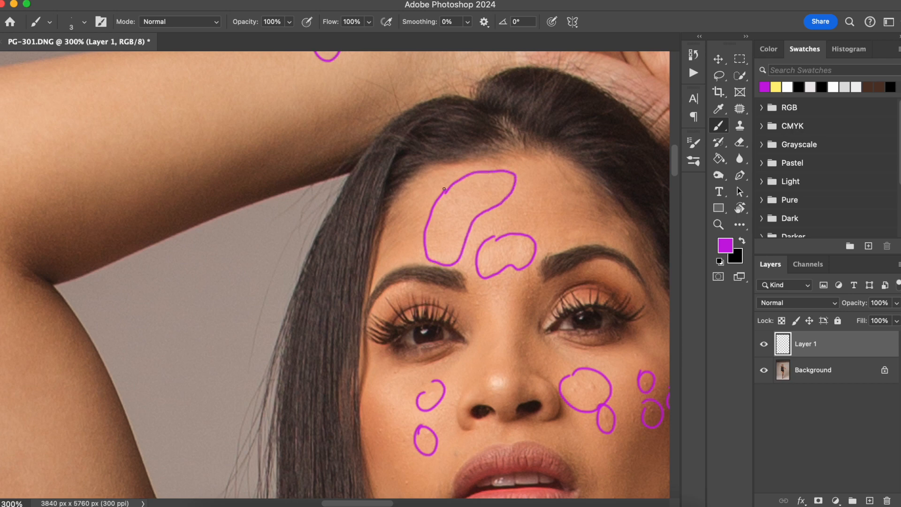
{"action": "scroll", "coordinate": [444, 189], "scroll_direction": "down", "scroll_amount": 10}
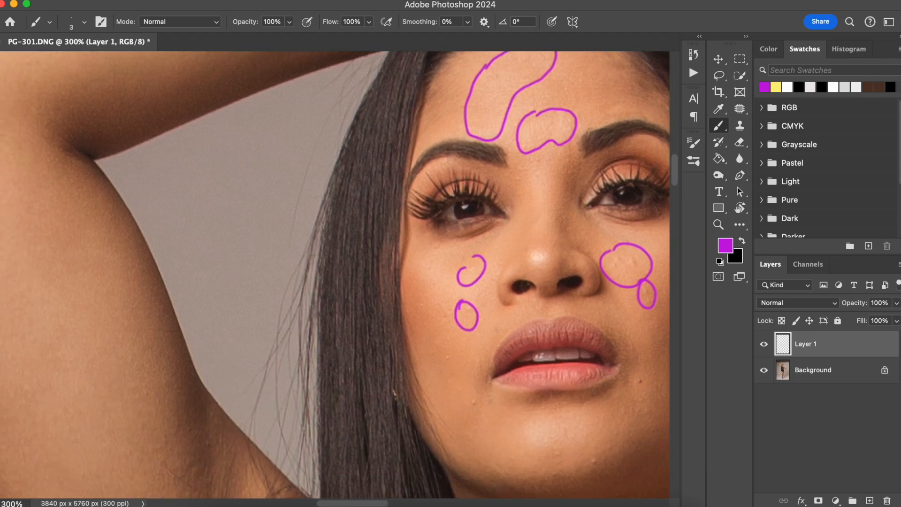
Circle the small blemish below the corner of the mouth and the two spots on the chin in purple.
{"action": "scroll", "coordinate": [460, 320], "scroll_direction": "down", "scroll_amount": 3}
{"action": "left_click_drag", "start_coordinate": [458, 323], "coordinate": [456, 325]}
{"action": "mouse_move", "coordinate": [572, 386]}
{"action": "left_mouse_down"}
{"action": "mouse_move", "coordinate": [584, 397]}
{"action": "mouse_move", "coordinate": [570, 380]}
{"action": "left_mouse_up"}
{"action": "mouse_move", "coordinate": [544, 374]}
{"action": "left_mouse_down"}
{"action": "mouse_move", "coordinate": [549, 390]}
{"action": "mouse_move", "coordinate": [534, 379]}
{"action": "left_mouse_up"}
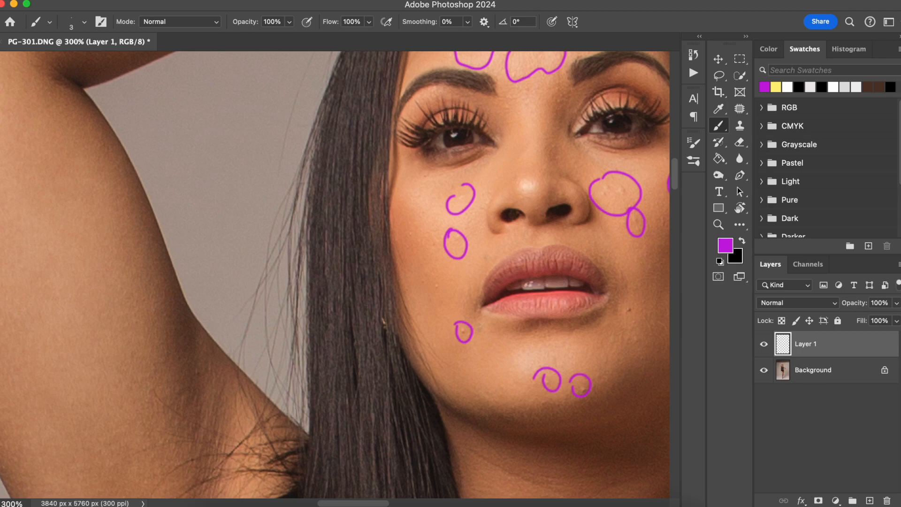
Brush three narrow purple outlines around the creases across the neck.
{"action": "key", "text": "super+minus"}
{"action": "scroll", "coordinate": [547, 384], "scroll_direction": "down", "scroll_amount": 6}
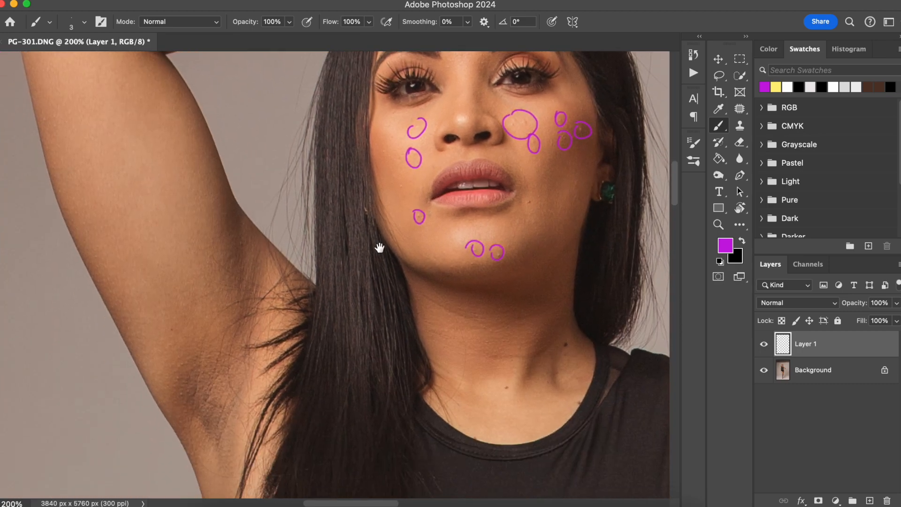
{"action": "scroll", "coordinate": [381, 266], "scroll_direction": "down", "scroll_amount": 2}
{"action": "mouse_move", "coordinate": [425, 266]}
{"action": "left_mouse_down"}
{"action": "mouse_move", "coordinate": [463, 288]}
{"action": "mouse_move", "coordinate": [434, 261]}
{"action": "left_mouse_up"}
{"action": "mouse_move", "coordinate": [495, 296]}
{"action": "left_mouse_down"}
{"action": "mouse_move", "coordinate": [551, 275]}
{"action": "mouse_move", "coordinate": [516, 272]}
{"action": "left_mouse_up"}
{"action": "mouse_move", "coordinate": [488, 316]}
{"action": "left_mouse_down"}
{"action": "mouse_move", "coordinate": [507, 327]}
{"action": "mouse_move", "coordinate": [552, 311]}
{"action": "mouse_move", "coordinate": [512, 312]}
{"action": "left_mouse_up"}
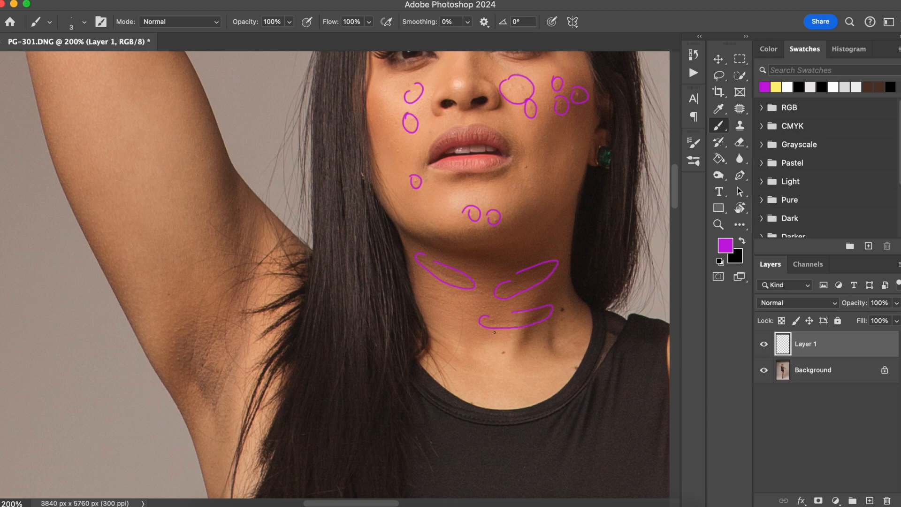
Outline two small uneven patches in purple on the still unmarked side of the forehead near the hairline.
{"action": "scroll", "coordinate": [335, 274], "scroll_direction": "up", "scroll_amount": 3}
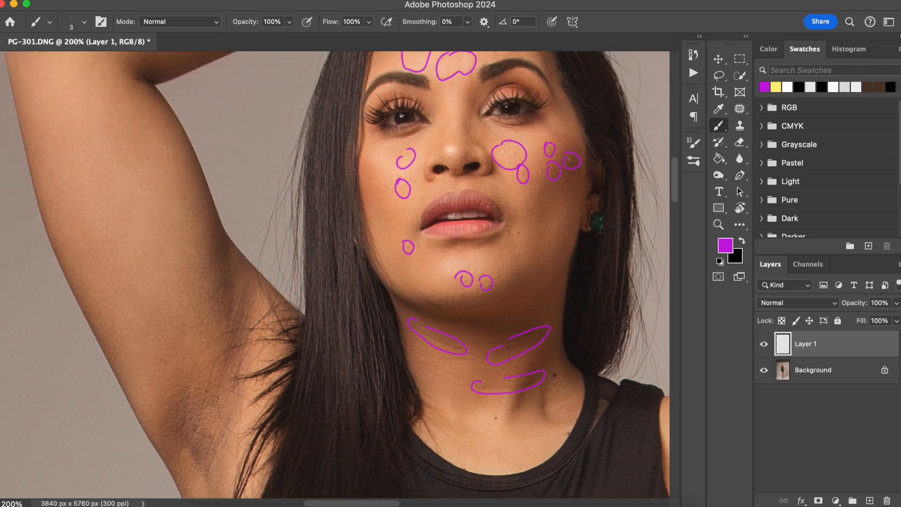
{"action": "scroll", "coordinate": [335, 274], "scroll_direction": "up", "scroll_amount": 5}
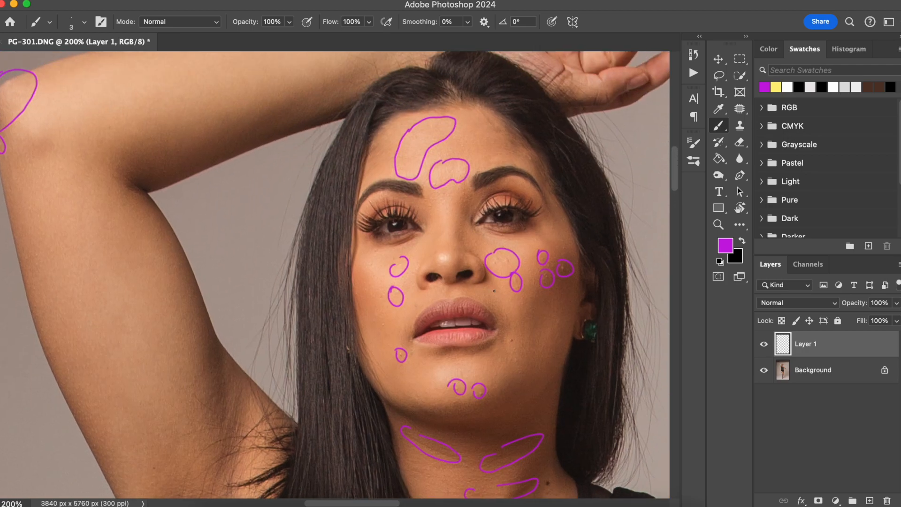
{"action": "mouse_move", "coordinate": [482, 111]}
{"action": "left_mouse_down"}
{"action": "mouse_move", "coordinate": [491, 140]}
{"action": "mouse_move", "coordinate": [499, 135]}
{"action": "mouse_move", "coordinate": [489, 111]}
{"action": "left_mouse_up"}
Outline the dark underarm patch, the small spots along its edge and the crease above it in purple.
{"action": "scroll", "coordinate": [335, 275], "scroll_direction": "down", "scroll_amount": 5}
{"action": "scroll", "coordinate": [335, 275], "scroll_direction": "left", "scroll_amount": 3}
{"action": "scroll", "coordinate": [335, 275], "scroll_direction": "down", "scroll_amount": 3}
{"action": "scroll", "coordinate": [335, 274], "scroll_direction": "left", "scroll_amount": 1}
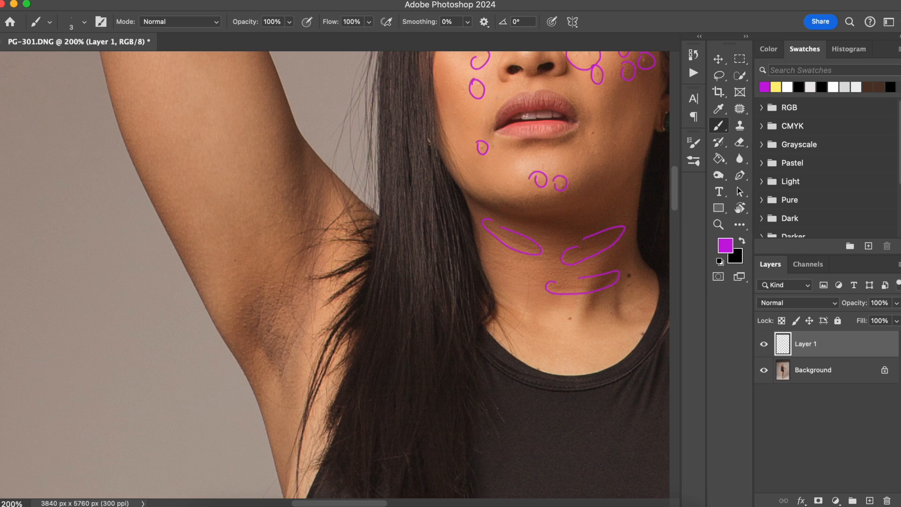
{"action": "mouse_move", "coordinate": [251, 271]}
{"action": "left_mouse_down"}
{"action": "mouse_move", "coordinate": [234, 320]}
{"action": "mouse_move", "coordinate": [245, 361]}
{"action": "mouse_move", "coordinate": [271, 397]}
{"action": "mouse_move", "coordinate": [299, 386]}
{"action": "mouse_move", "coordinate": [310, 336]}
{"action": "mouse_move", "coordinate": [296, 291]}
{"action": "mouse_move", "coordinate": [259, 281]}
{"action": "left_mouse_up"}
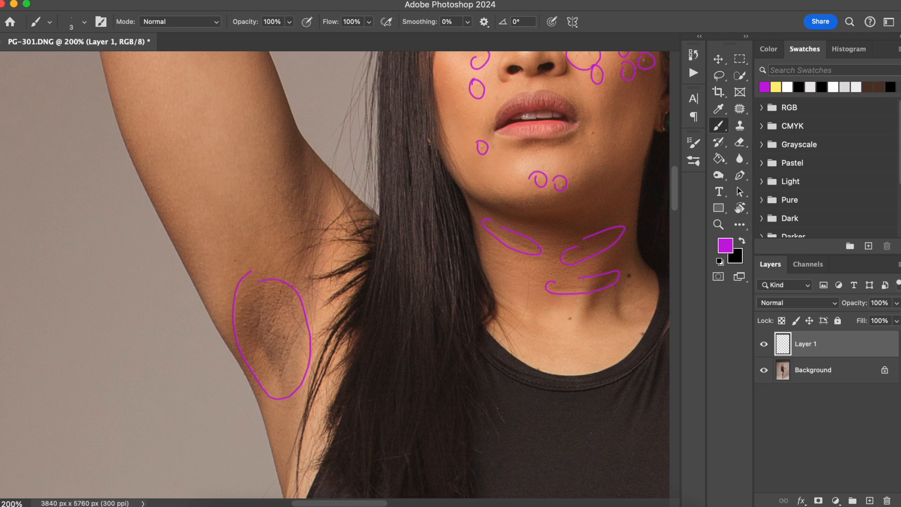
{"action": "left_click_drag", "start_coordinate": [243, 299], "coordinate": [248, 286]}
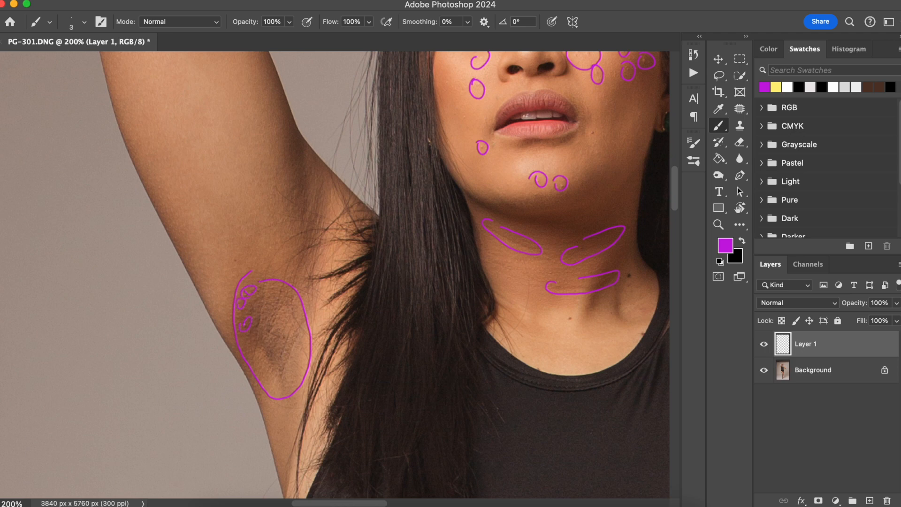
{"action": "scroll", "coordinate": [335, 274], "scroll_direction": "up", "scroll_amount": 3}
{"action": "mouse_move", "coordinate": [302, 245]}
{"action": "left_mouse_down"}
{"action": "mouse_move", "coordinate": [313, 322]}
{"action": "mouse_move", "coordinate": [343, 259]}
{"action": "mouse_move", "coordinate": [331, 216]}
{"action": "left_mouse_up"}
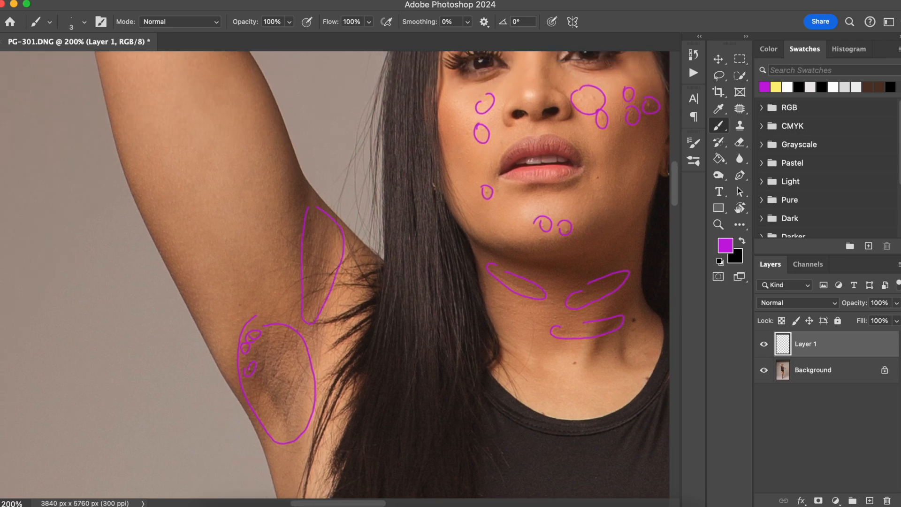
Brush three purple ovals around the marks and creases on the raised arm near the wrist.
{"action": "scroll", "coordinate": [311, 201], "scroll_direction": "up", "scroll_amount": 15}
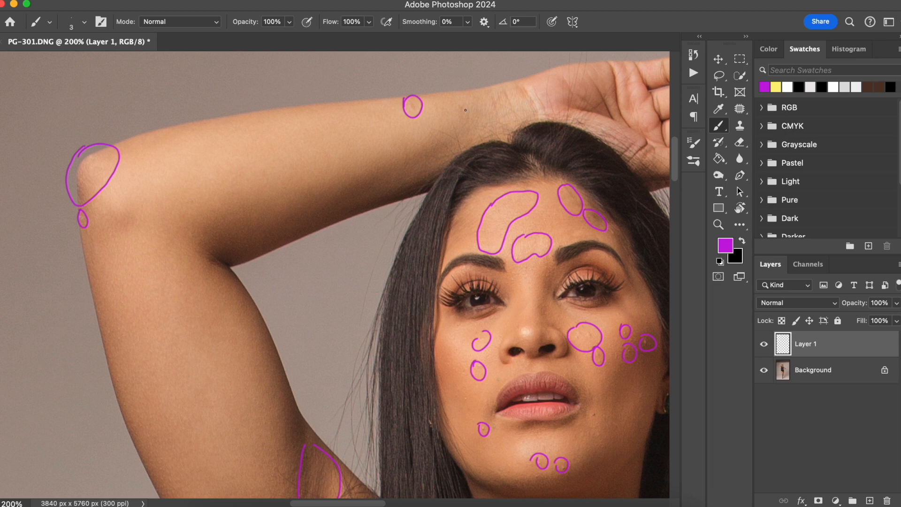
{"action": "mouse_move", "coordinate": [458, 105]}
{"action": "left_mouse_down"}
{"action": "mouse_move", "coordinate": [476, 124]}
{"action": "mouse_move", "coordinate": [465, 101]}
{"action": "mouse_move", "coordinate": [493, 92]}
{"action": "mouse_move", "coordinate": [491, 113]}
{"action": "mouse_move", "coordinate": [525, 86]}
{"action": "left_mouse_up"}
{"action": "scroll", "coordinate": [335, 274], "scroll_direction": "down", "scroll_amount": 2}
{"action": "scroll", "coordinate": [334, 274], "scroll_direction": "right", "scroll_amount": 5}
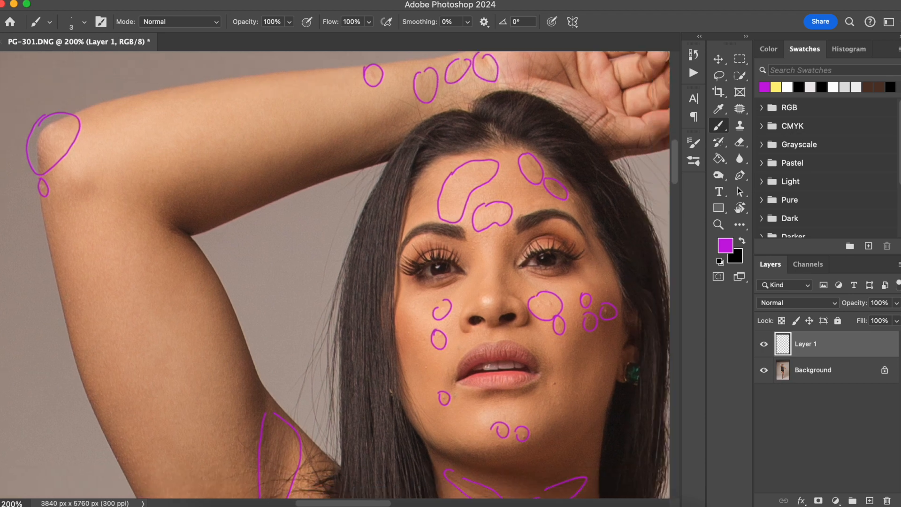
Outline the loose thread hanging beside the torso at the side seam of the black bodysuit in purple.
{"action": "scroll", "coordinate": [334, 274], "scroll_direction": "up", "scroll_amount": 2}
{"action": "scroll", "coordinate": [335, 274], "scroll_direction": "down", "scroll_amount": 1}
{"action": "scroll", "coordinate": [335, 275], "scroll_direction": "down", "scroll_amount": 10}
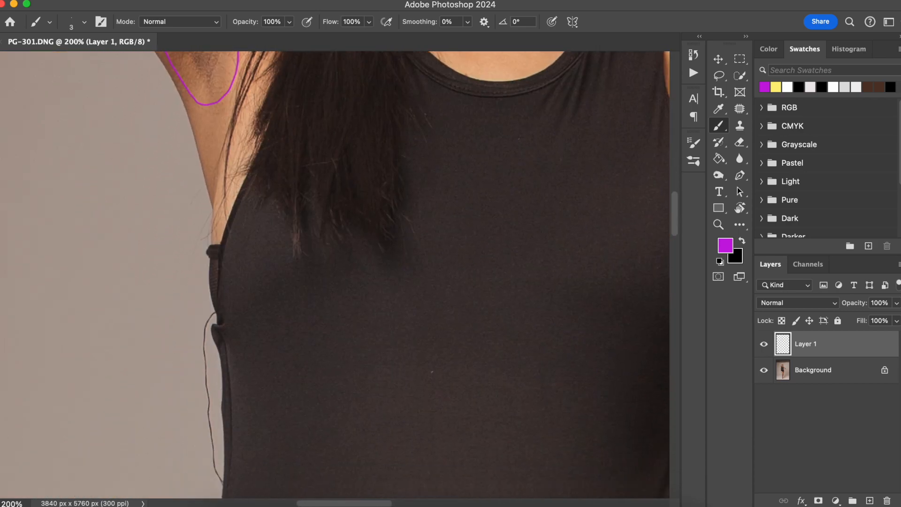
{"action": "scroll", "coordinate": [334, 275], "scroll_direction": "down", "scroll_amount": 3}
{"action": "scroll", "coordinate": [335, 274], "scroll_direction": "left", "scroll_amount": 6}
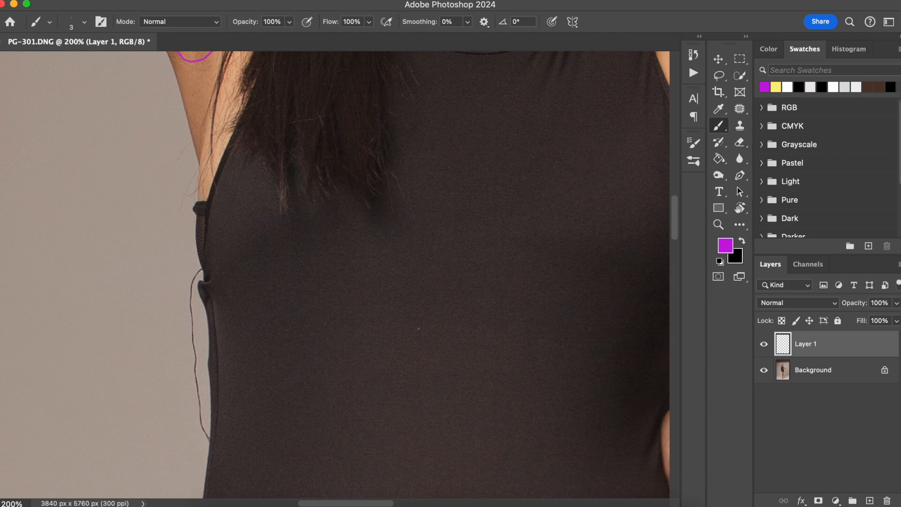
{"action": "mouse_move", "coordinate": [325, 168]}
{"action": "left_mouse_down"}
{"action": "mouse_move", "coordinate": [314, 246]}
{"action": "mouse_move", "coordinate": [323, 336]}
{"action": "mouse_move", "coordinate": [338, 367]}
{"action": "mouse_move", "coordinate": [352, 352]}
{"action": "mouse_move", "coordinate": [356, 324]}
{"action": "mouse_move", "coordinate": [352, 170]}
{"action": "mouse_move", "coordinate": [325, 168]}
{"action": "left_mouse_up"}
Outline the armpit crease and two small blemishes on the upper part of the bent arm in purple.
{"action": "scroll", "coordinate": [338, 273], "scroll_direction": "up", "scroll_amount": 1}
{"action": "scroll", "coordinate": [334, 275], "scroll_direction": "up", "scroll_amount": 5}
{"action": "scroll", "coordinate": [335, 275], "scroll_direction": "right", "scroll_amount": 10}
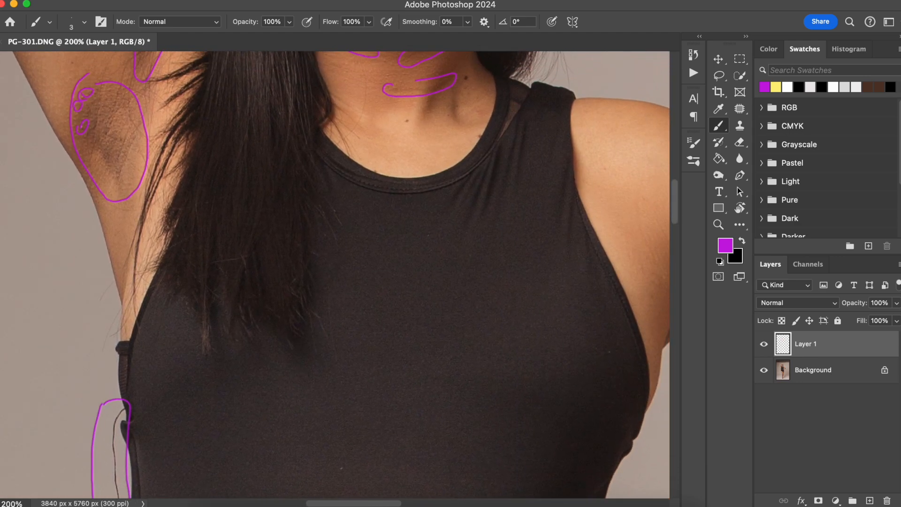
{"action": "scroll", "coordinate": [334, 275], "scroll_direction": "down", "scroll_amount": 3}
{"action": "scroll", "coordinate": [350, 250], "scroll_direction": "down", "scroll_amount": 3}
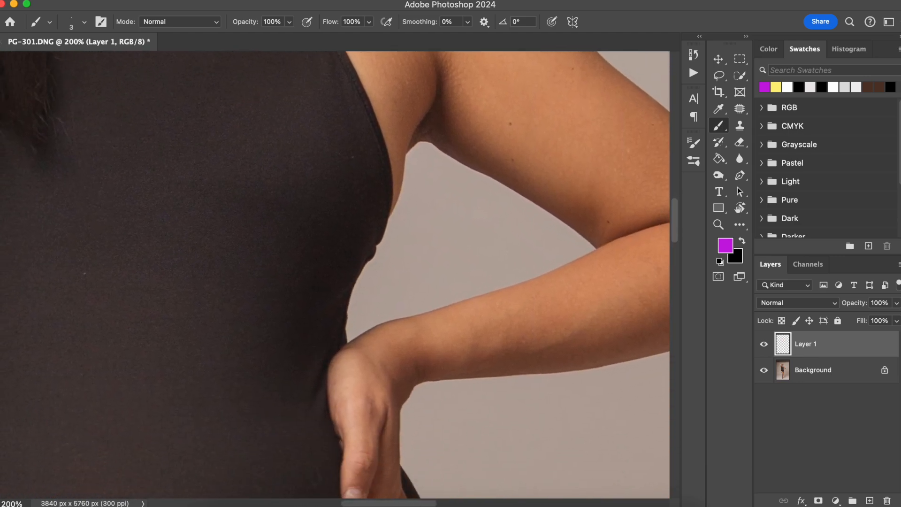
{"action": "scroll", "coordinate": [350, 249], "scroll_direction": "down", "scroll_amount": 1}
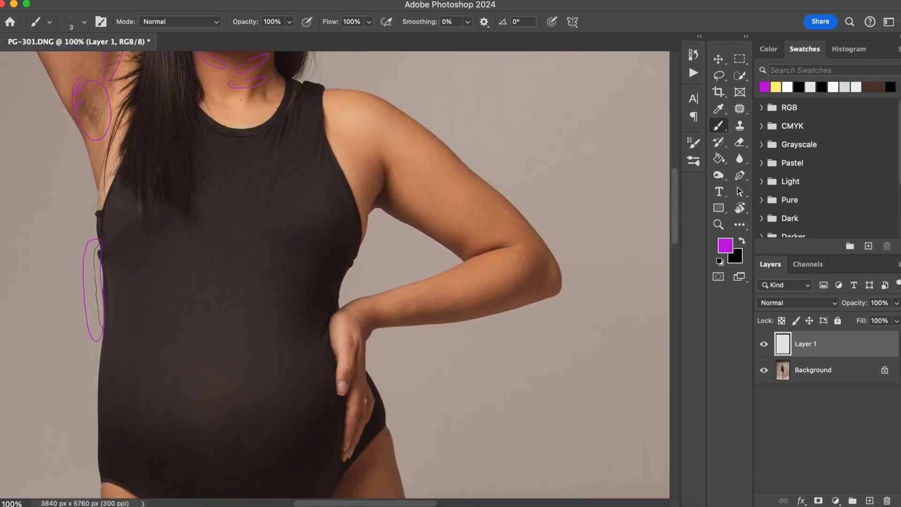
{"action": "scroll", "coordinate": [350, 247], "scroll_direction": "up", "scroll_amount": 3}
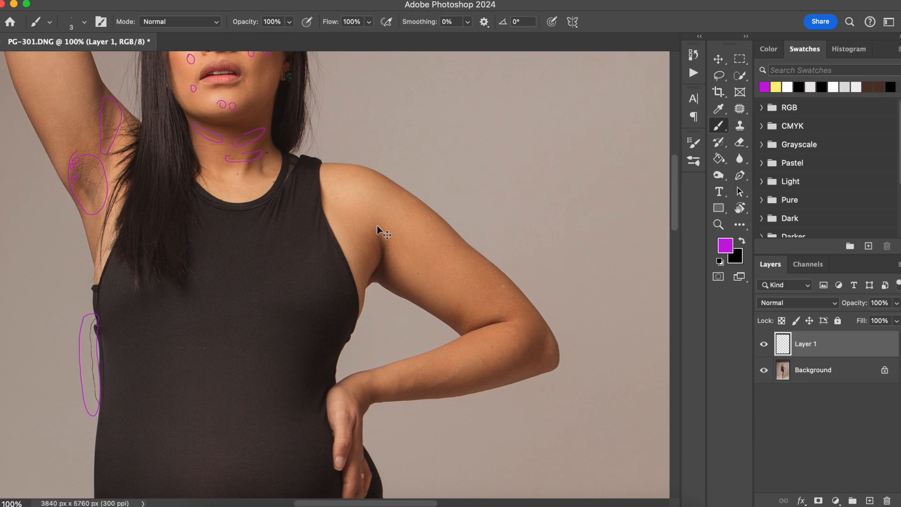
{"action": "scroll", "coordinate": [377, 226], "scroll_direction": "up", "scroll_amount": 2}
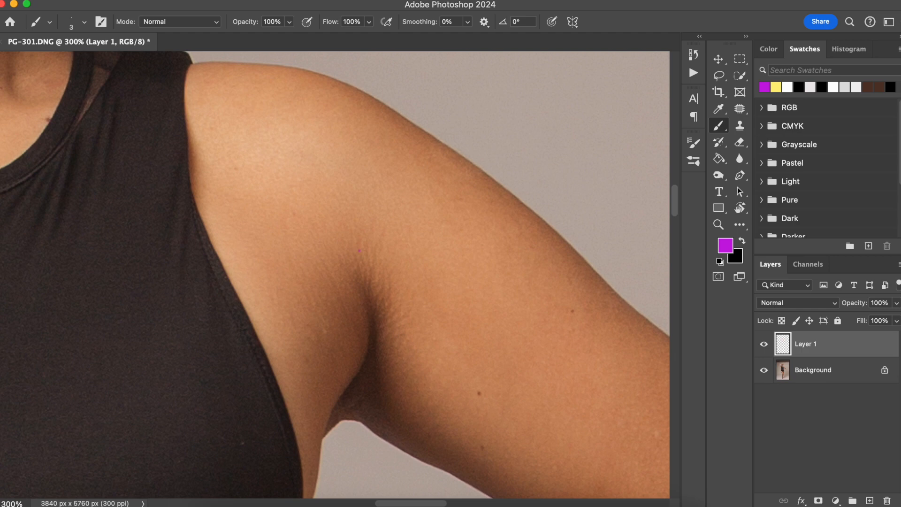
{"action": "mouse_move", "coordinate": [359, 251]}
{"action": "left_mouse_down"}
{"action": "mouse_move", "coordinate": [398, 382]}
{"action": "mouse_move", "coordinate": [431, 308]}
{"action": "mouse_move", "coordinate": [381, 248]}
{"action": "mouse_move", "coordinate": [122, 105]}
{"action": "left_mouse_up"}
{"action": "mouse_move", "coordinate": [469, 267]}
{"action": "left_mouse_down"}
{"action": "mouse_move", "coordinate": [482, 321]}
{"action": "mouse_move", "coordinate": [487, 279]}
{"action": "mouse_move", "coordinate": [463, 270]}
{"action": "left_mouse_up"}
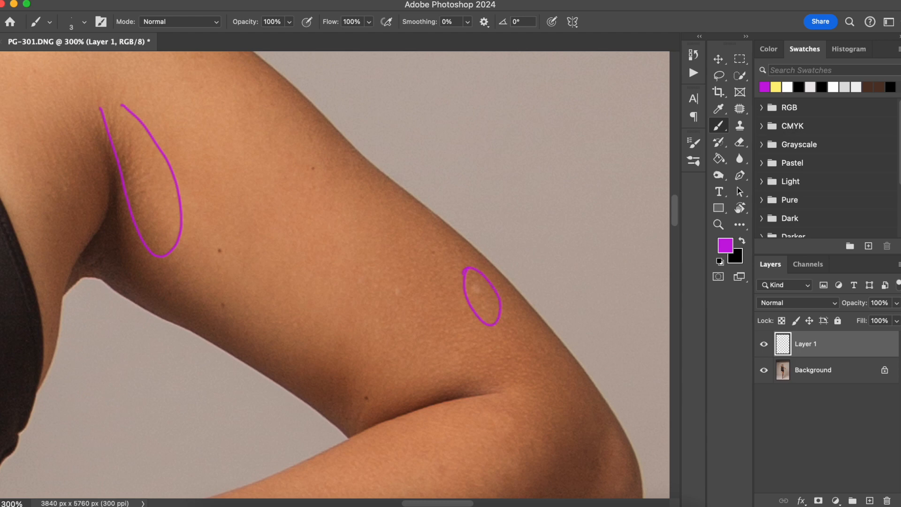
{"action": "key", "text": "super+minus"}
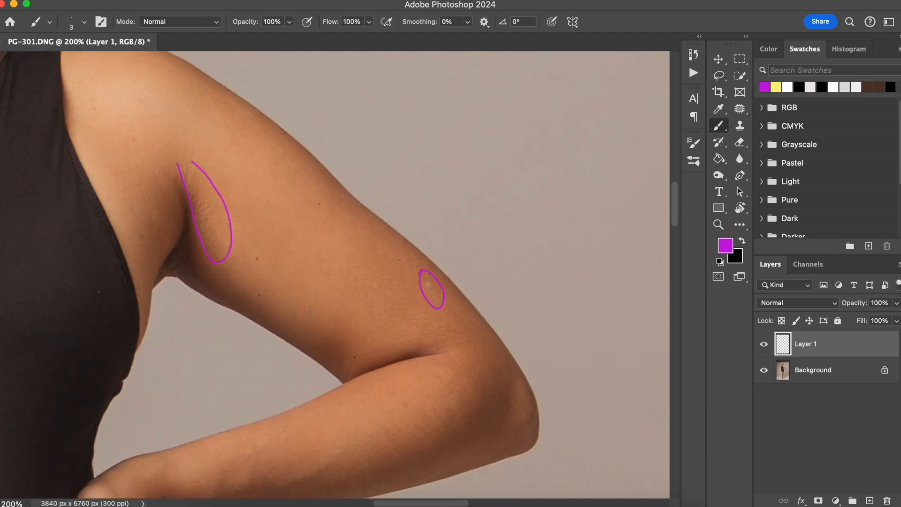
{"action": "mouse_move", "coordinate": [373, 277]}
{"action": "left_mouse_down"}
{"action": "mouse_move", "coordinate": [367, 290]}
{"action": "mouse_move", "coordinate": [369, 278]}
{"action": "left_mouse_up"}
Try out purple outlines around the uneven shading along the forearm that leads to the hand on the hip.
{"action": "key", "text": "super+minus"}
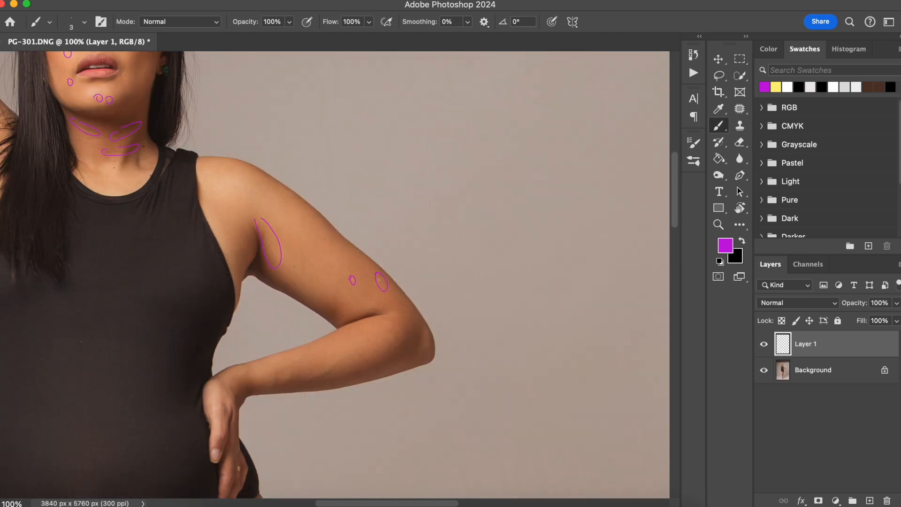
{"action": "left_click_drag", "start_coordinate": [338, 275], "coordinate": [462, 182]}
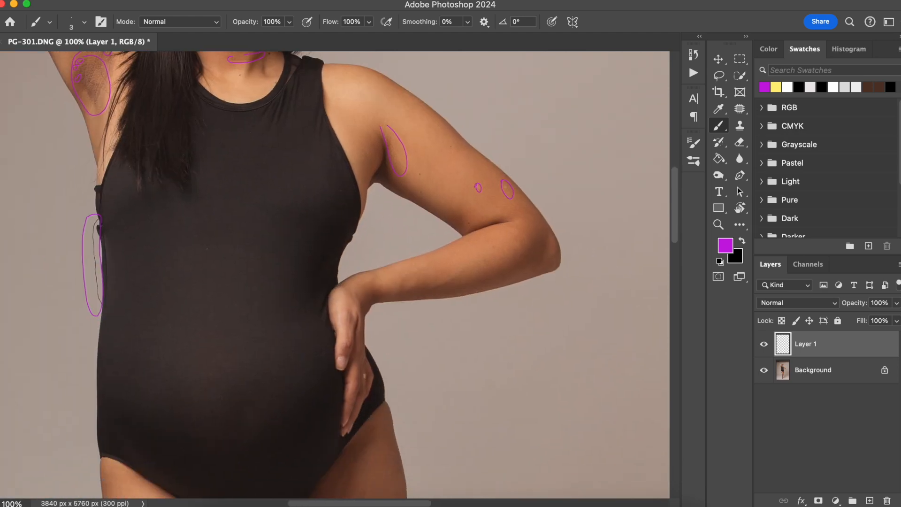
{"action": "mouse_move", "coordinate": [466, 257]}
{"action": "left_mouse_down"}
{"action": "mouse_move", "coordinate": [433, 278]}
{"action": "mouse_move", "coordinate": [351, 271]}
{"action": "left_mouse_up"}
{"action": "key", "text": "super+plus"}
{"action": "key", "text": "super+plus"}
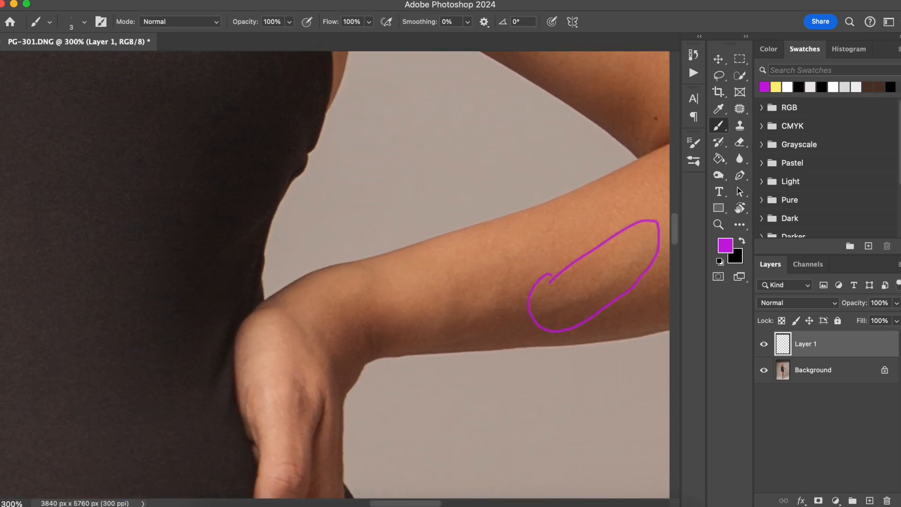
{"action": "key", "text": "super+z"}
{"action": "mouse_move", "coordinate": [392, 266]}
{"action": "left_mouse_down"}
{"action": "mouse_move", "coordinate": [419, 284]}
{"action": "mouse_move", "coordinate": [529, 226]}
{"action": "mouse_move", "coordinate": [522, 199]}
{"action": "mouse_move", "coordinate": [415, 257]}
{"action": "left_mouse_up"}
{"action": "key", "text": "super+z"}
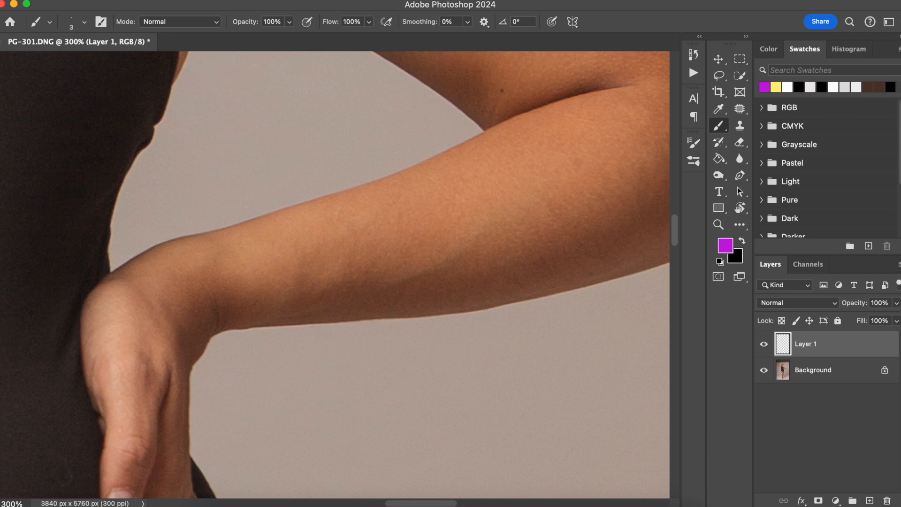
Try a purple outline around the dark shadowed area of the inner thigh beside the bodysuit's edge.
{"action": "key", "text": "super+minus"}
{"action": "scroll", "coordinate": [335, 275], "scroll_direction": "down", "scroll_amount": 5}
{"action": "scroll", "coordinate": [335, 274], "scroll_direction": "left", "scroll_amount": 3}
{"action": "scroll", "coordinate": [335, 274], "scroll_direction": "down", "scroll_amount": 10}
{"action": "scroll", "coordinate": [335, 275], "scroll_direction": "left", "scroll_amount": 6}
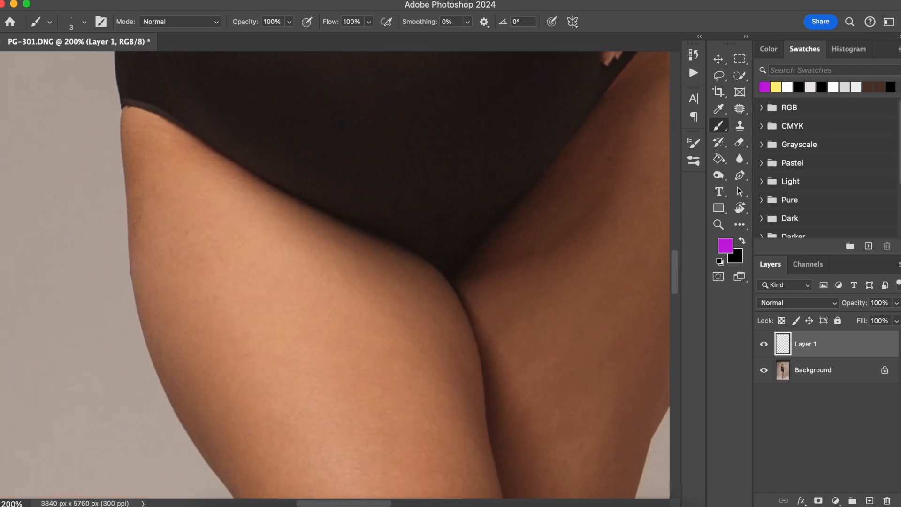
{"action": "scroll", "coordinate": [334, 274], "scroll_direction": "down", "scroll_amount": 3}
{"action": "scroll", "coordinate": [335, 274], "scroll_direction": "right", "scroll_amount": 4}
{"action": "key", "text": "super+minus"}
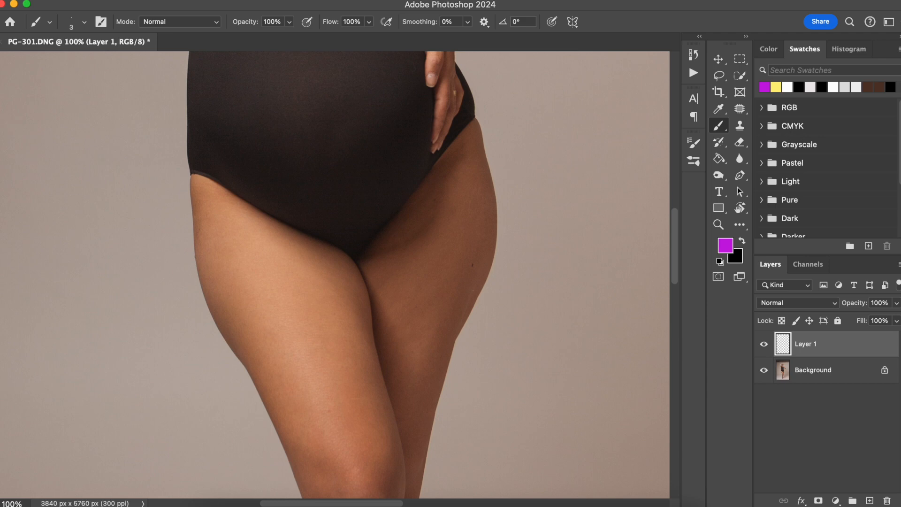
{"action": "key", "text": "super+plus"}
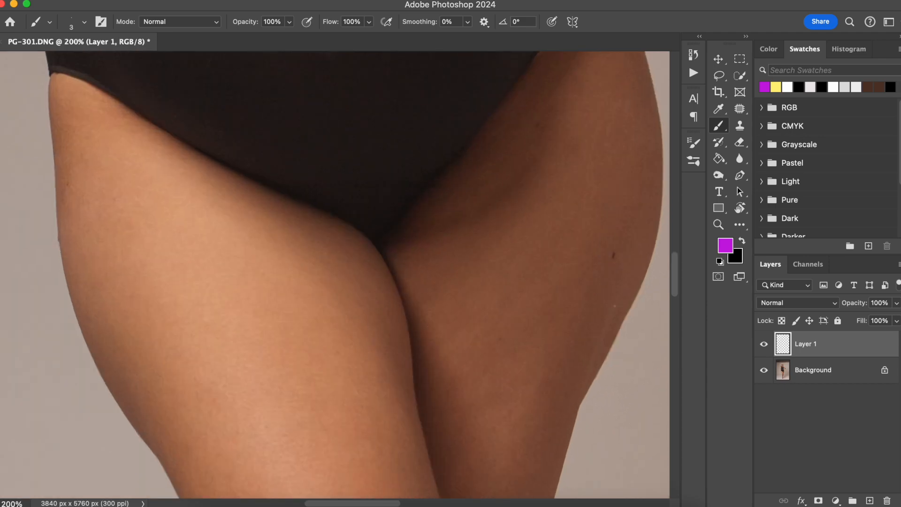
{"action": "mouse_move", "coordinate": [506, 114]}
{"action": "left_mouse_down"}
{"action": "mouse_move", "coordinate": [429, 200]}
{"action": "mouse_move", "coordinate": [409, 255]}
{"action": "left_mouse_up"}
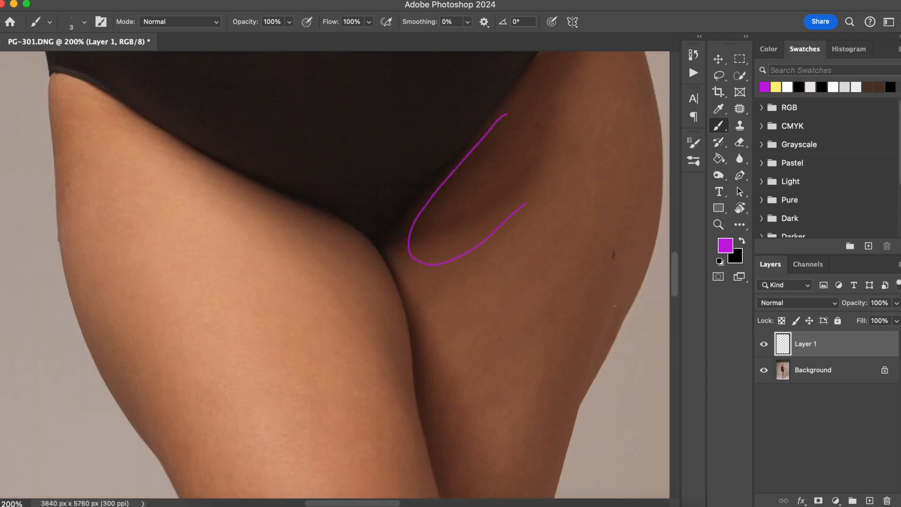
{"action": "mouse_move", "coordinate": [564, 131]}
{"action": "left_mouse_down"}
{"action": "mouse_move", "coordinate": [548, 106]}
{"action": "mouse_move", "coordinate": [506, 115]}
{"action": "left_mouse_up"}
{"action": "scroll", "coordinate": [341, 279], "scroll_direction": "up", "scroll_amount": 1}
{"action": "scroll", "coordinate": [341, 278], "scroll_direction": "right", "scroll_amount": 1}
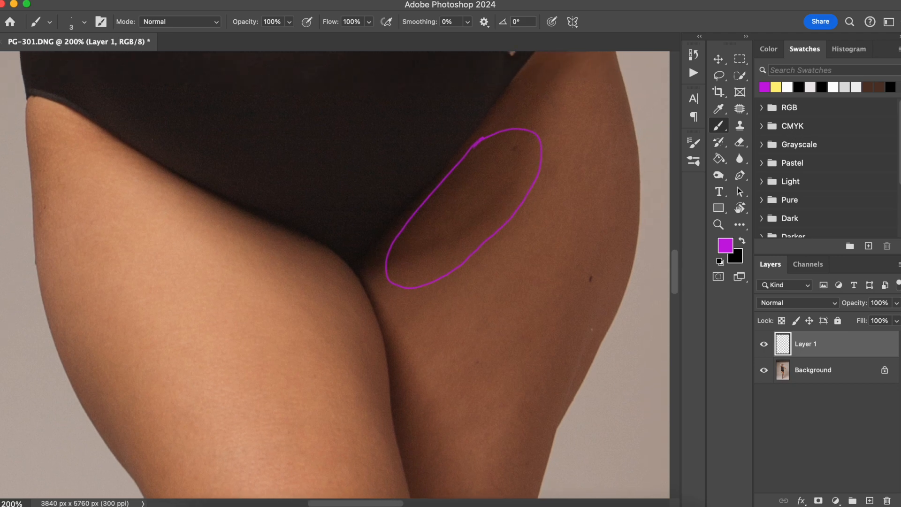
{"action": "key", "text": "super+z"}
Outline the outer contours of both thighs and the shaded inner area of the rear thigh in purple.
{"action": "key", "text": "super+minus"}
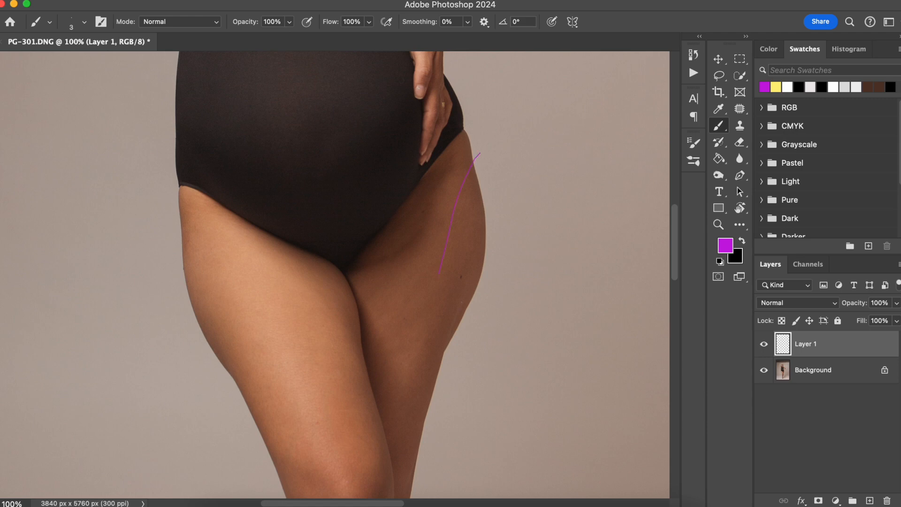
{"action": "mouse_move", "coordinate": [431, 355]}
{"action": "left_mouse_down"}
{"action": "mouse_move", "coordinate": [490, 337]}
{"action": "mouse_move", "coordinate": [511, 208]}
{"action": "mouse_move", "coordinate": [495, 157]}
{"action": "left_mouse_up"}
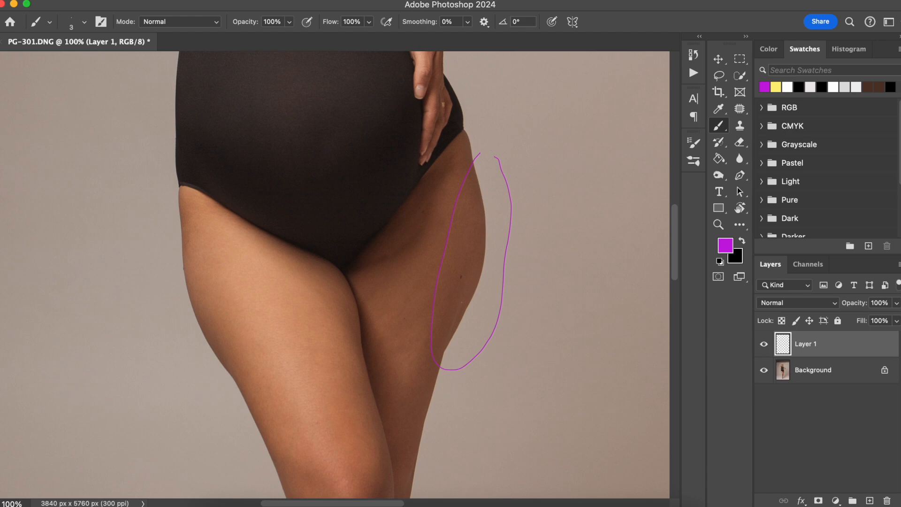
{"action": "left_click_drag", "start_coordinate": [184, 253], "coordinate": [201, 309]}
{"action": "mouse_move", "coordinate": [221, 350]}
{"action": "left_mouse_down"}
{"action": "mouse_move", "coordinate": [209, 380]}
{"action": "mouse_move", "coordinate": [175, 319]}
{"action": "mouse_move", "coordinate": [167, 271]}
{"action": "mouse_move", "coordinate": [176, 246]}
{"action": "left_mouse_up"}
{"action": "scroll", "coordinate": [337, 274], "scroll_direction": "down", "scroll_amount": 5}
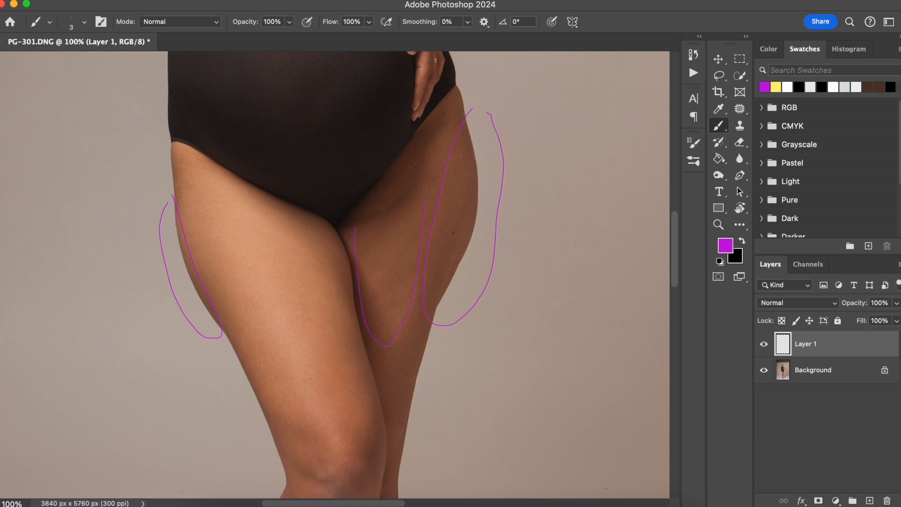
{"action": "mouse_move", "coordinate": [401, 175]}
{"action": "left_mouse_down"}
{"action": "mouse_move", "coordinate": [372, 203]}
{"action": "mouse_move", "coordinate": [350, 259]}
{"action": "left_mouse_up"}
Outline the discoloured patch below the knee and the mottled skin along the front shin in purple.
{"action": "scroll", "coordinate": [334, 274], "scroll_direction": "down", "scroll_amount": 20}
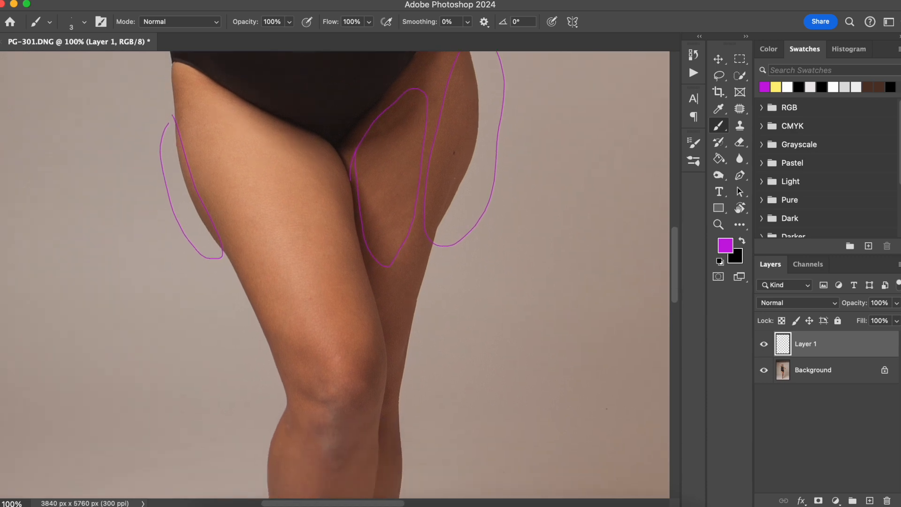
{"action": "left_click_drag", "start_coordinate": [324, 199], "coordinate": [306, 236]}
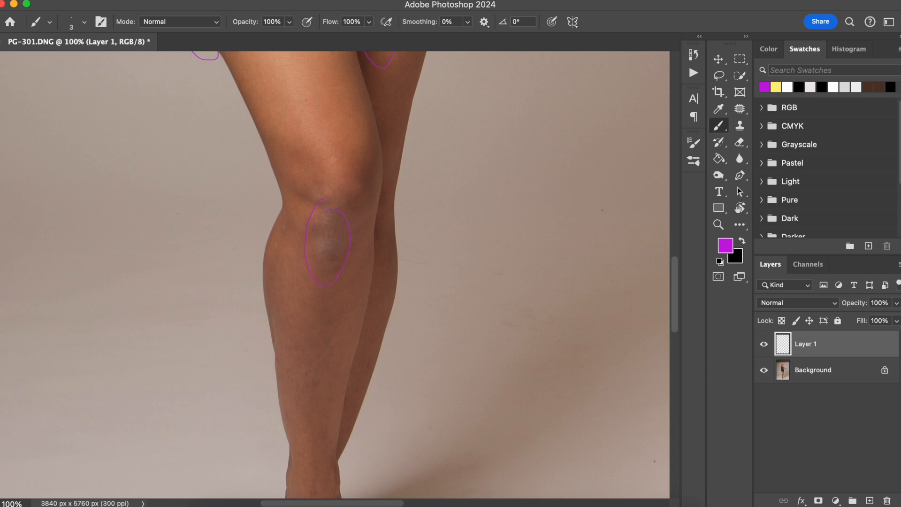
{"action": "scroll", "coordinate": [335, 275], "scroll_direction": "down", "scroll_amount": 11}
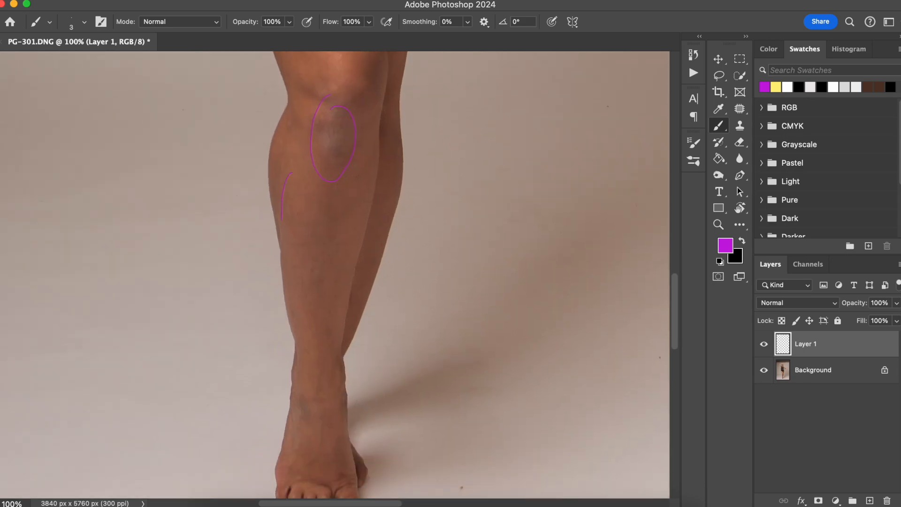
{"action": "mouse_move", "coordinate": [300, 299]}
{"action": "left_mouse_down"}
{"action": "mouse_move", "coordinate": [315, 335]}
{"action": "mouse_move", "coordinate": [340, 295]}
{"action": "left_mouse_up"}
{"action": "scroll", "coordinate": [335, 274], "scroll_direction": "down", "scroll_amount": 8}
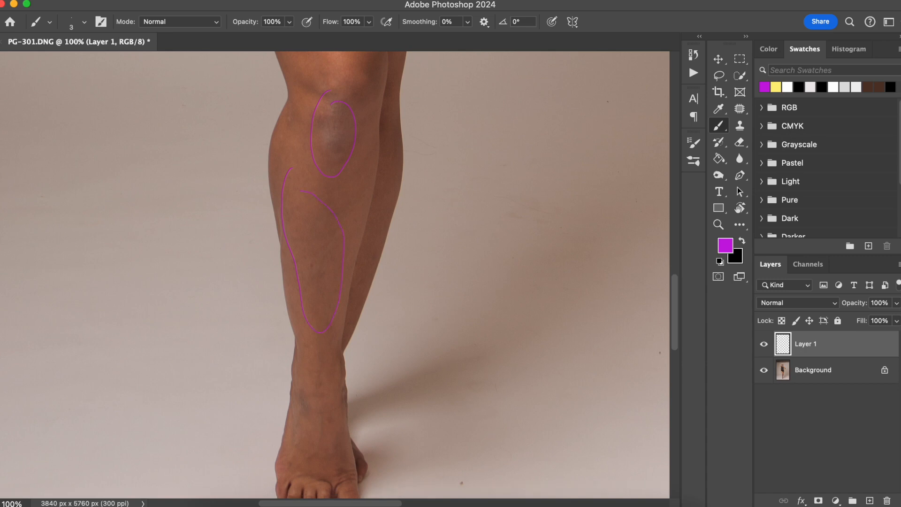
{"action": "mouse_move", "coordinate": [314, 303]}
{"action": "left_mouse_down"}
{"action": "mouse_move", "coordinate": [305, 328]}
{"action": "mouse_move", "coordinate": [315, 368]}
{"action": "mouse_move", "coordinate": [329, 347]}
{"action": "mouse_move", "coordinate": [328, 303]}
{"action": "left_mouse_up"}
Hide the layer with the purple outlines and add a new empty layer above it.
{"action": "scroll", "coordinate": [335, 275], "scroll_direction": "up", "scroll_amount": 20}
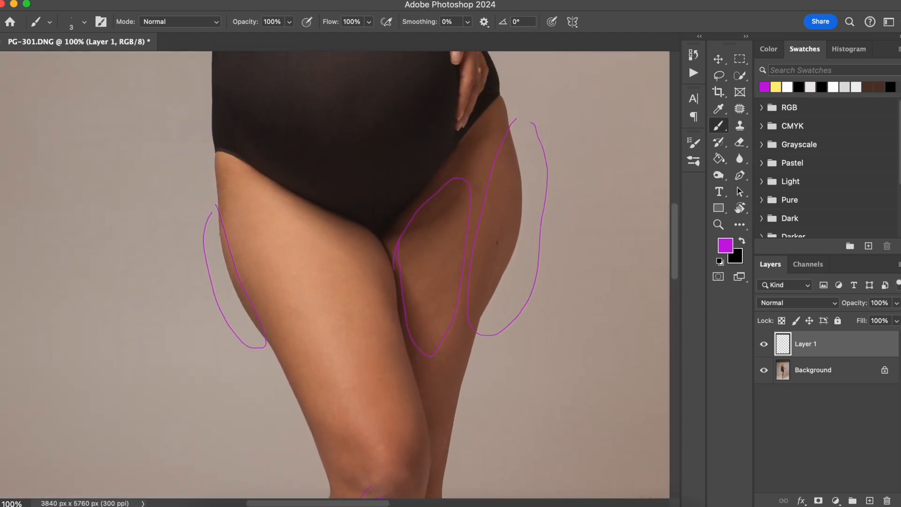
{"action": "scroll", "coordinate": [347, 327], "scroll_direction": "up", "scroll_amount": 16}
{"action": "scroll", "coordinate": [347, 327], "scroll_direction": "up", "scroll_amount": 5}
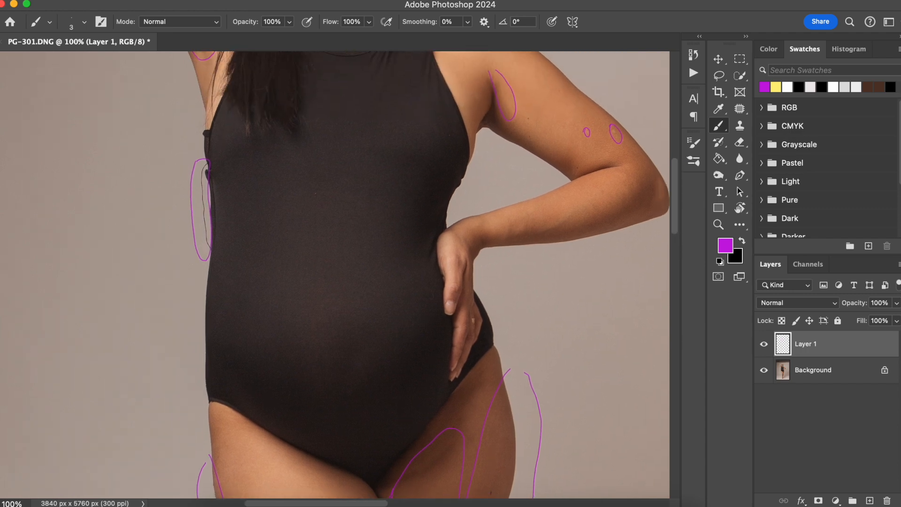
{"action": "scroll", "coordinate": [347, 327], "scroll_direction": "down", "scroll_amount": 5}
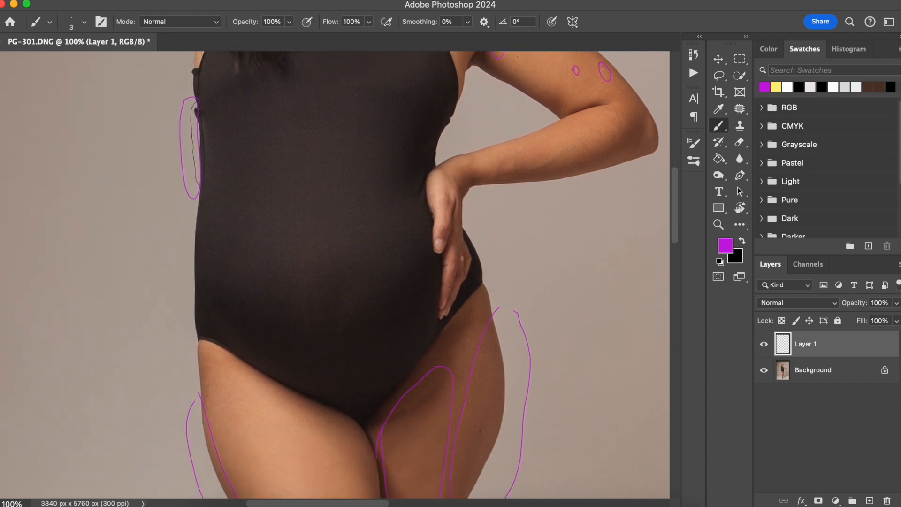
{"action": "key", "text": "super+minus"}
{"action": "key", "text": "super+minus"}
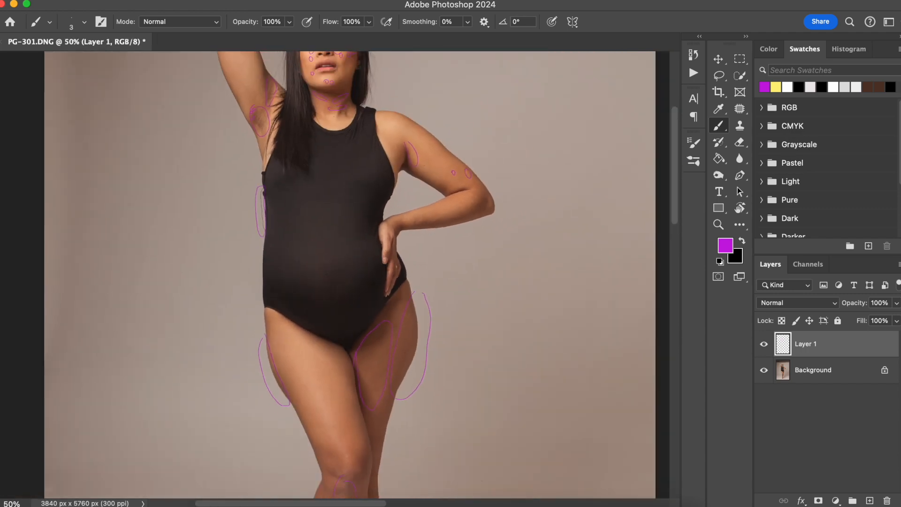
{"action": "left_click", "coordinate": [764, 344]}
{"action": "left_click", "coordinate": [870, 501]}
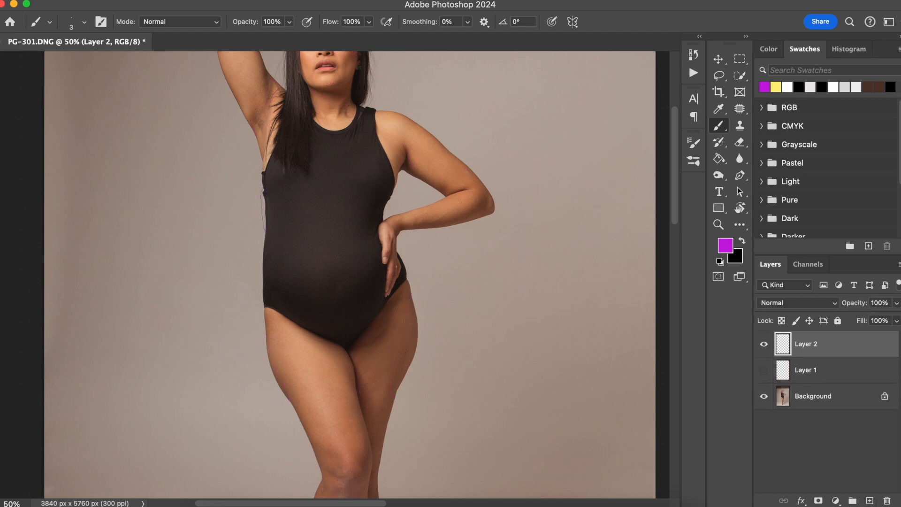
Try purple guide lines along both sides of the body from the waist past the hips and thighs.
{"action": "scroll", "coordinate": [357, 275], "scroll_direction": "up", "scroll_amount": 5}
{"action": "scroll", "coordinate": [357, 274], "scroll_direction": "down", "scroll_amount": 5}
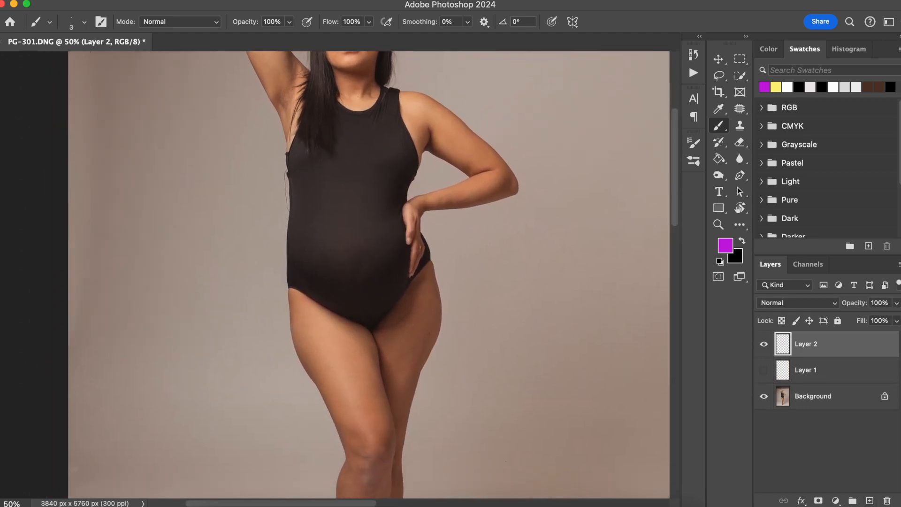
{"action": "key", "text": "super+minus"}
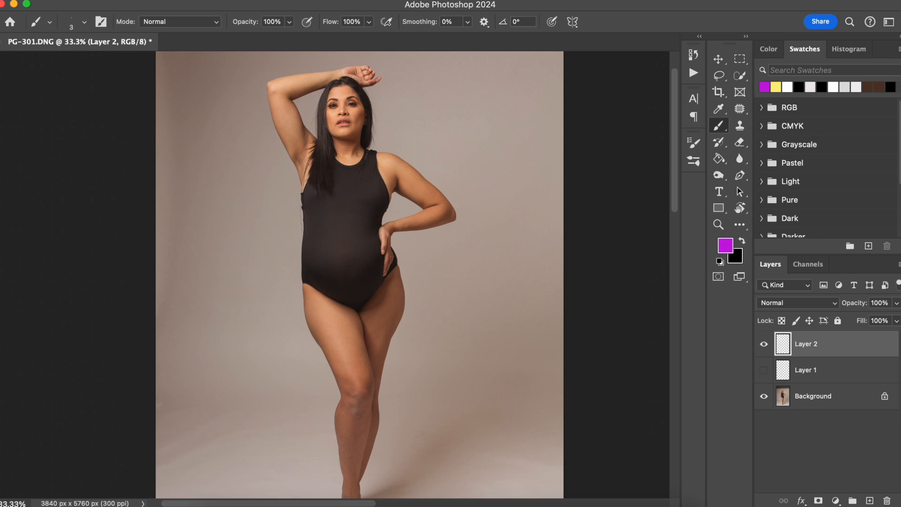
{"action": "key", "text": "super+minus"}
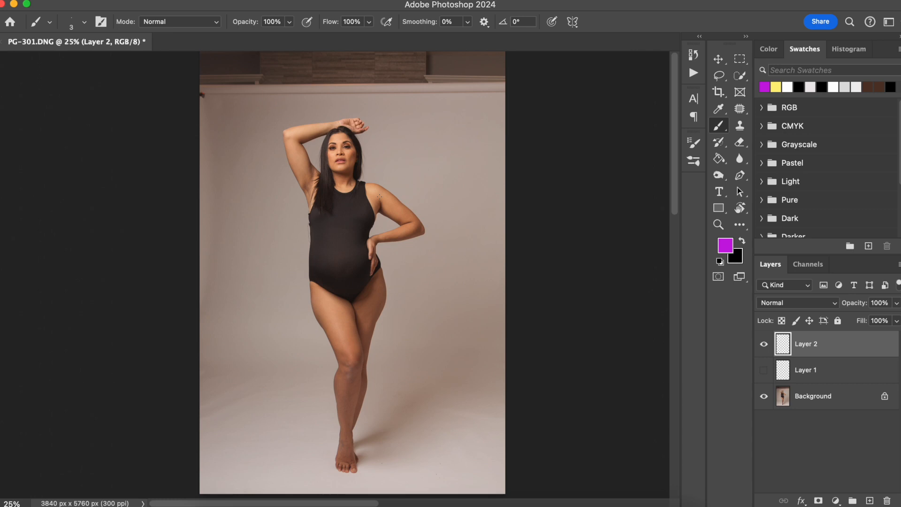
{"action": "key", "text": "super+plus"}
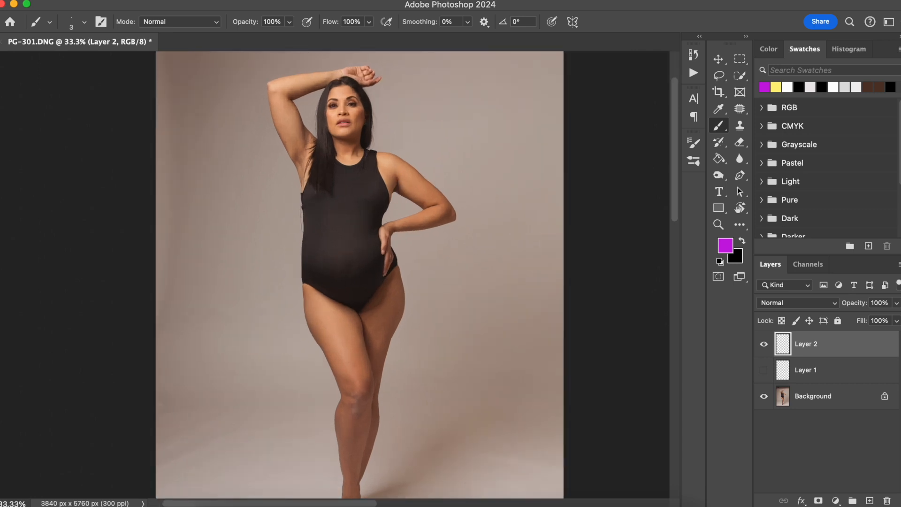
{"action": "left_click_drag", "start_coordinate": [418, 288], "coordinate": [413, 340]}
{"action": "key", "text": "super+equal"}
{"action": "key", "text": "super+equal"}
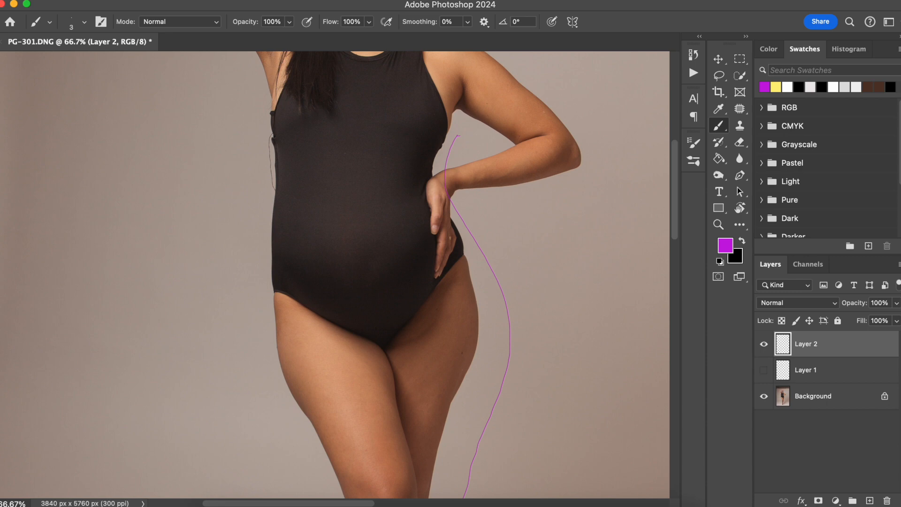
{"action": "key", "text": "super+z"}
{"action": "key", "text": "super+minus"}
{"action": "key", "text": "super+minus"}
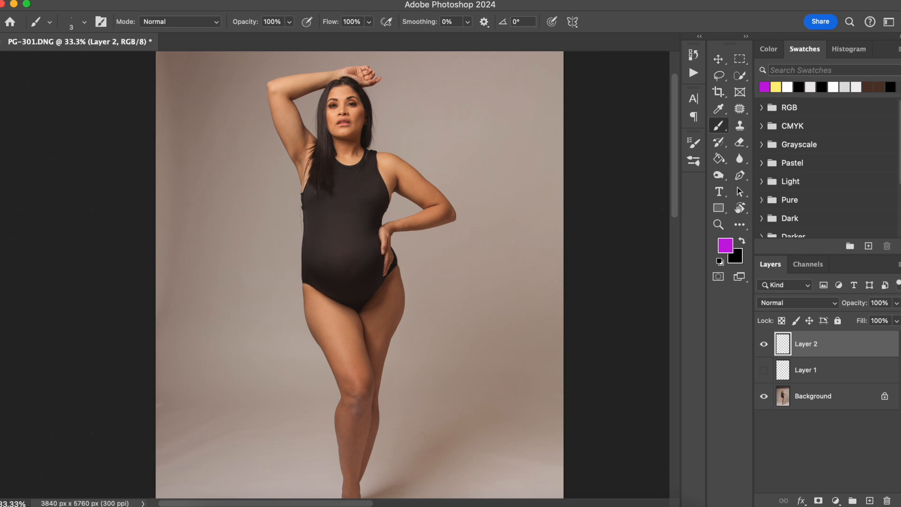
{"action": "left_click_drag", "start_coordinate": [296, 221], "coordinate": [323, 380]}
{"action": "key", "text": "super+z"}
Try purple marks beside the bent arm's shoulder and along the inside of the raised arm.
{"action": "key", "text": "super+plus"}
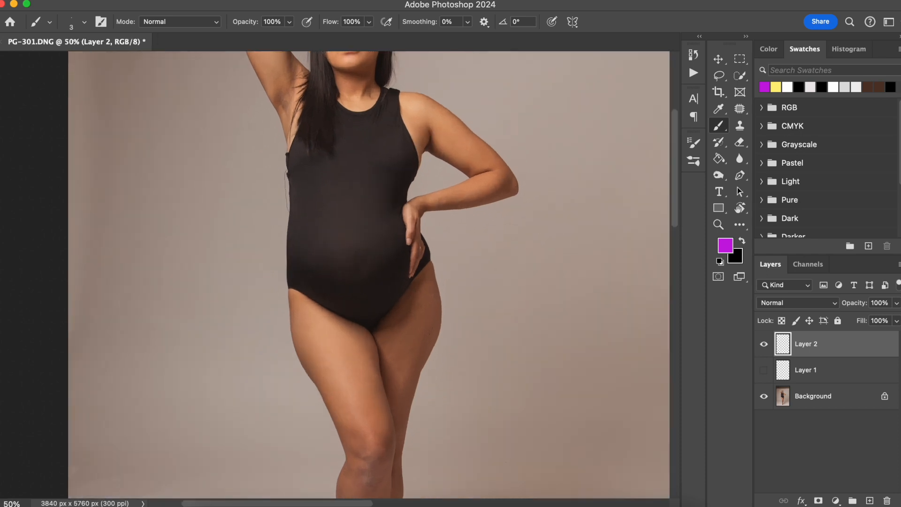
{"action": "scroll", "coordinate": [440, 401], "scroll_direction": "up", "scroll_amount": 5}
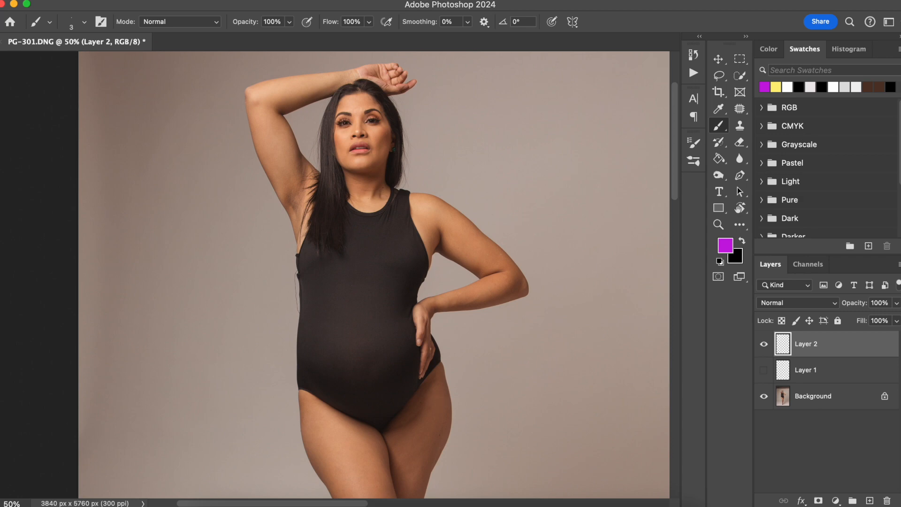
{"action": "mouse_move", "coordinate": [451, 176]}
{"action": "left_mouse_down"}
{"action": "mouse_move", "coordinate": [434, 244]}
{"action": "mouse_move", "coordinate": [443, 272]}
{"action": "mouse_move", "coordinate": [472, 284]}
{"action": "mouse_move", "coordinate": [506, 276]}
{"action": "mouse_move", "coordinate": [479, 193]}
{"action": "left_mouse_up"}
{"action": "mouse_move", "coordinate": [287, 107]}
{"action": "left_mouse_down"}
{"action": "mouse_move", "coordinate": [256, 109]}
{"action": "mouse_move", "coordinate": [271, 210]}
{"action": "mouse_move", "coordinate": [300, 142]}
{"action": "left_mouse_up"}
{"action": "key", "text": "super+z"}
{"action": "key", "text": "super+z"}
Try a purple mark on the backdrop beside the model's hair.
{"action": "key", "text": "super+plus"}
{"action": "key", "text": "super+plus"}
{"action": "scroll", "coordinate": [335, 275], "scroll_direction": "up", "scroll_amount": 5}
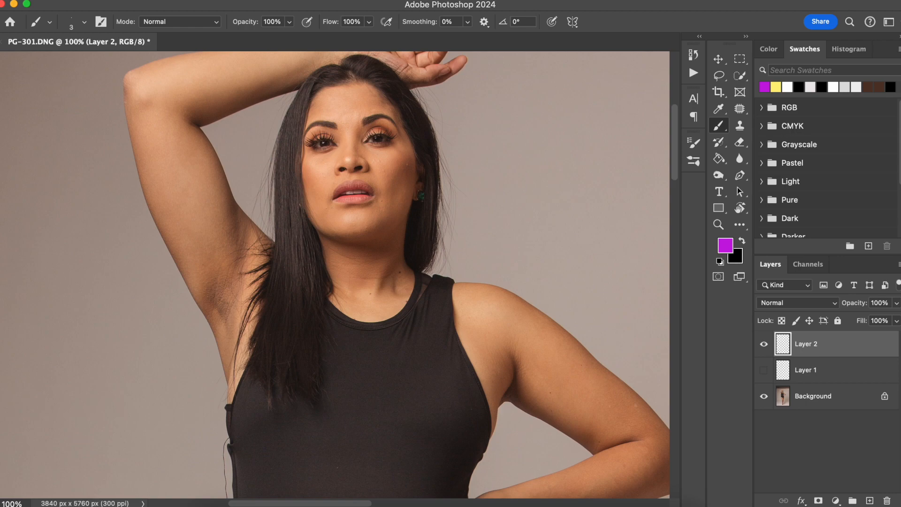
{"action": "key", "text": "super+plus"}
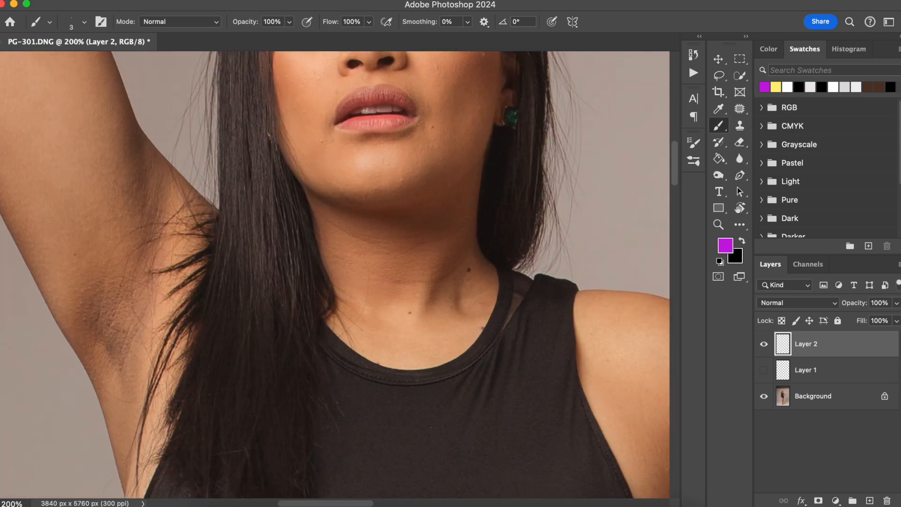
{"action": "scroll", "coordinate": [404, 371], "scroll_direction": "up", "scroll_amount": 3}
{"action": "key", "text": "super+minus"}
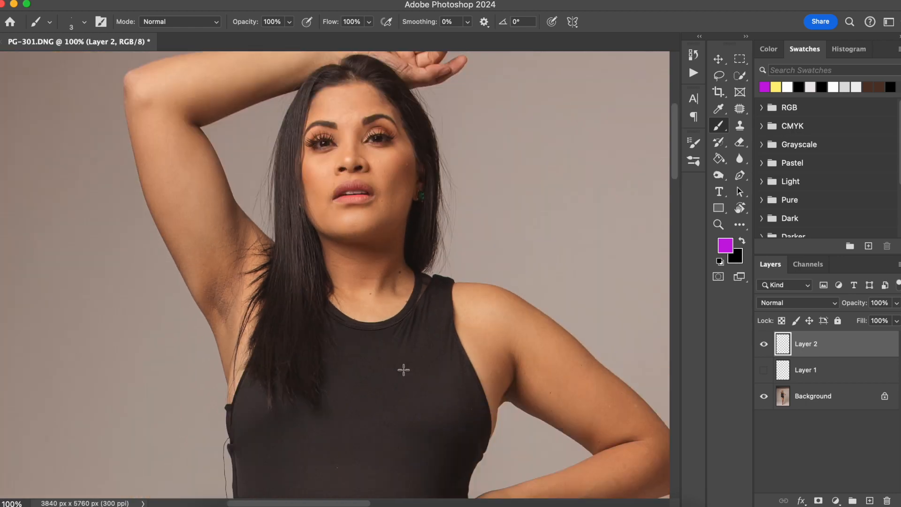
{"action": "mouse_move", "coordinate": [447, 140]}
{"action": "left_mouse_down"}
{"action": "mouse_move", "coordinate": [442, 258]}
{"action": "mouse_move", "coordinate": [476, 254]}
{"action": "mouse_move", "coordinate": [479, 167]}
{"action": "left_mouse_up"}
{"action": "key", "text": "super+z"}
Try a purple outline around the studio wall and the backdrop's upper edge with a brush size of 8.
{"action": "key", "text": "super+minus"}
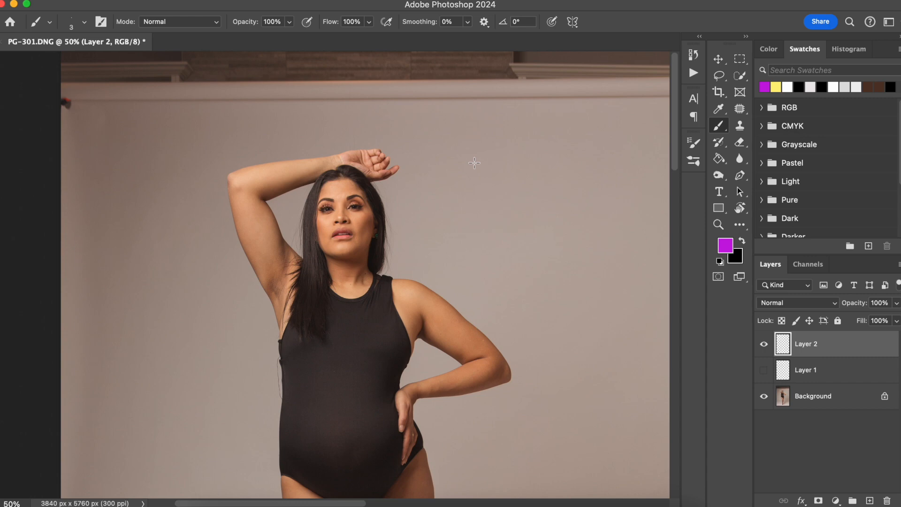
{"action": "key", "text": "super+minus"}
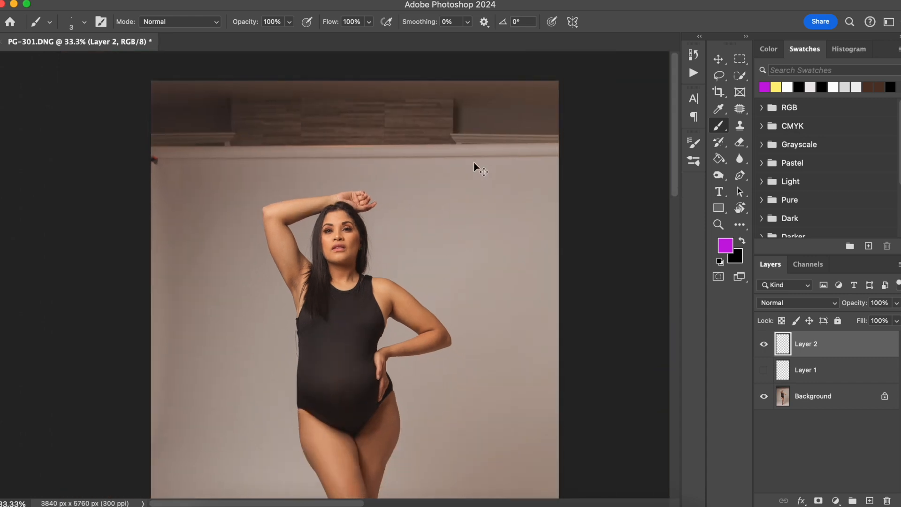
{"action": "key", "text": "super+0"}
{"action": "key", "text": "F1"}
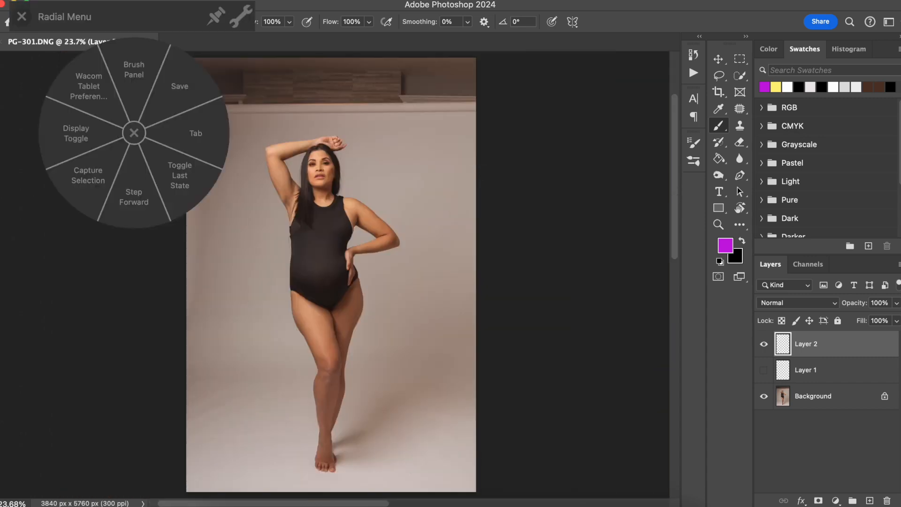
{"action": "left_click", "coordinate": [134, 133]}
{"action": "mouse_move", "coordinate": [199, 83]}
{"action": "left_mouse_down"}
{"action": "mouse_move", "coordinate": [347, 120]}
{"action": "mouse_move", "coordinate": [477, 110]}
{"action": "mouse_move", "coordinate": [199, 93]}
{"action": "left_mouse_up"}
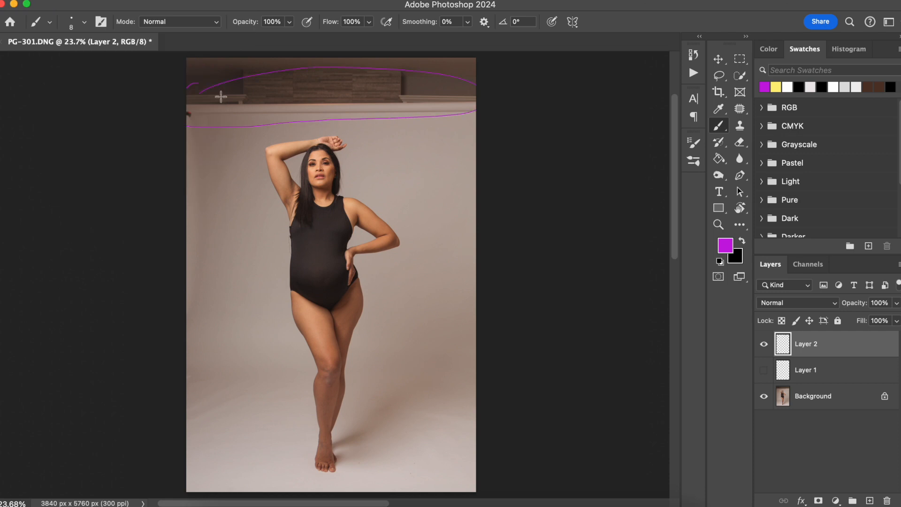
{"action": "key", "text": "super+z"}
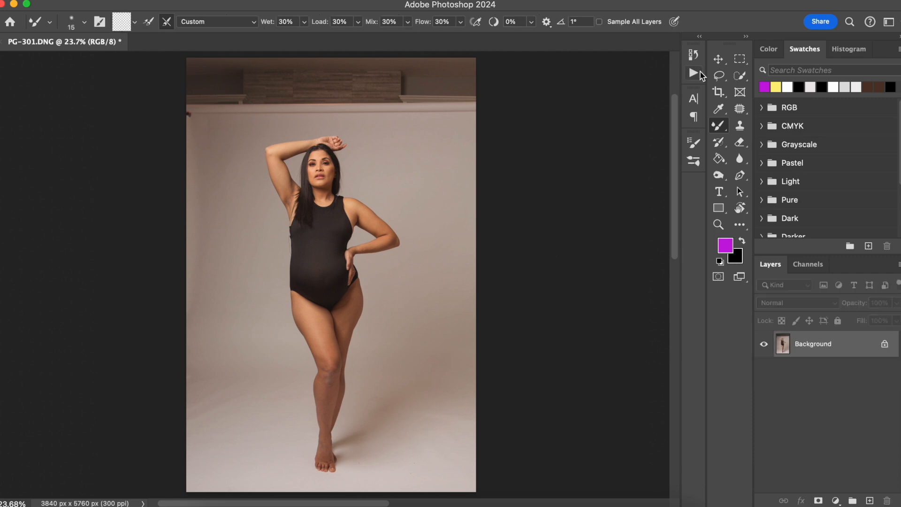
Run a Skin Retouch action to build the SKIN RETOUCH group and hide its Texture (High) layer.
{"action": "left_click", "coordinate": [693, 73]}
{"action": "left_click", "coordinate": [595, 86]}
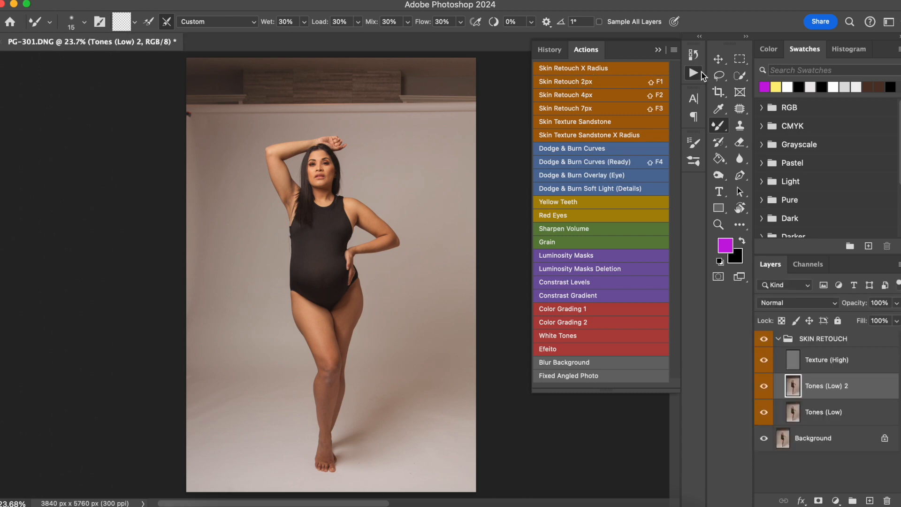
{"action": "left_click", "coordinate": [693, 72]}
{"action": "key", "text": "super+plus"}
{"action": "key", "text": "super+plus"}
{"action": "key", "text": "super+plus"}
{"action": "key", "text": "super+plus"}
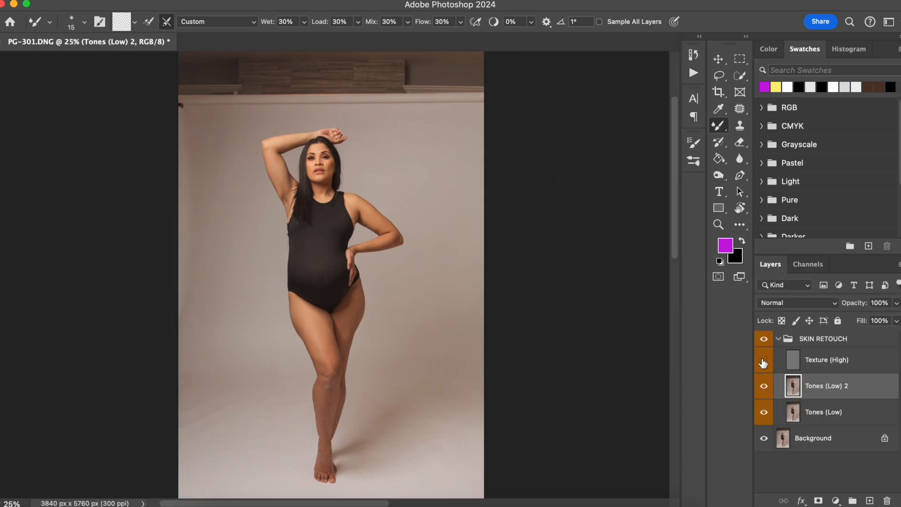
Blend the uneven tones of the foot, ankle and shin on Tones (Low) 2 with the Mixer Brush enlarged to at least 80.
{"action": "left_click_drag", "start_coordinate": [447, 385], "coordinate": [434, 193]}
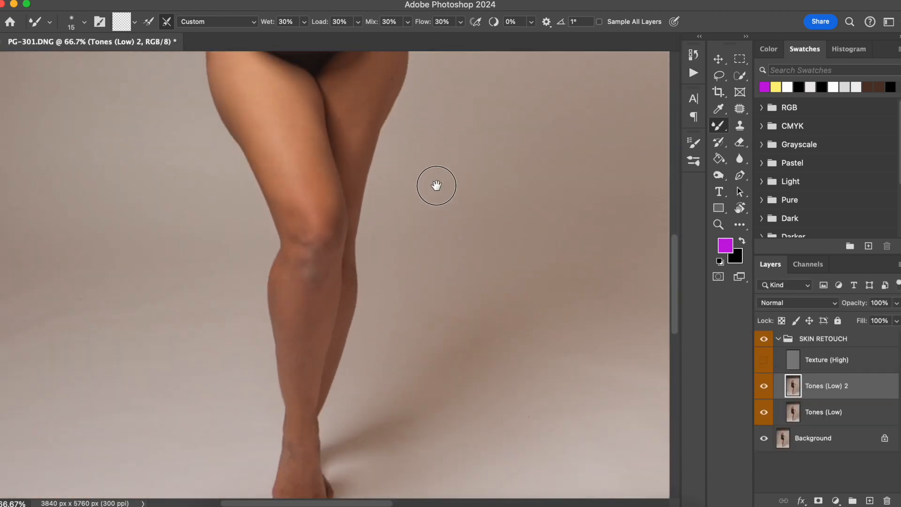
{"action": "key", "text": "super+plus"}
{"action": "key", "text": "super+plus"}
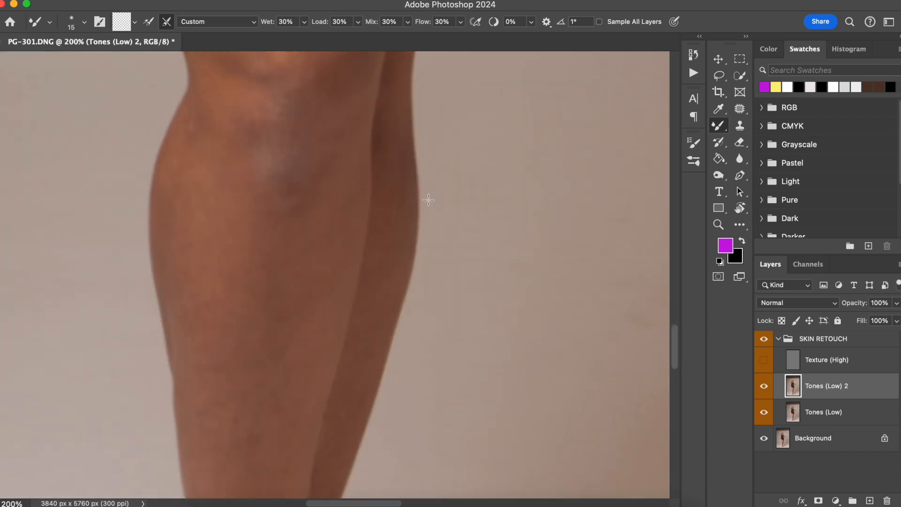
{"action": "key", "text": "super+minus"}
{"action": "left_click_drag", "start_coordinate": [332, 356], "coordinate": [346, 241]}
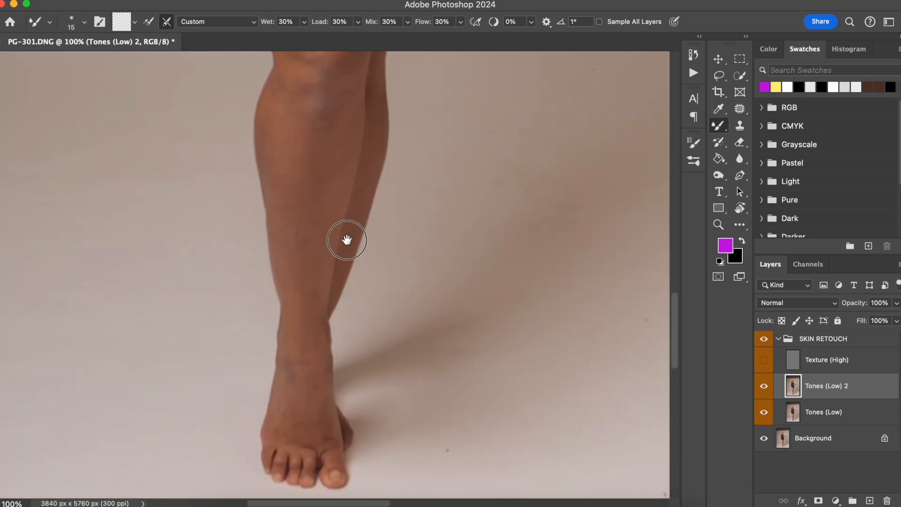
{"action": "key", "text": "bracketright"}
{"action": "key", "text": "bracketright"}
{"action": "key", "text": "bracketright"}
{"action": "key", "text": "bracketright"}
{"action": "key", "text": "bracketright"}
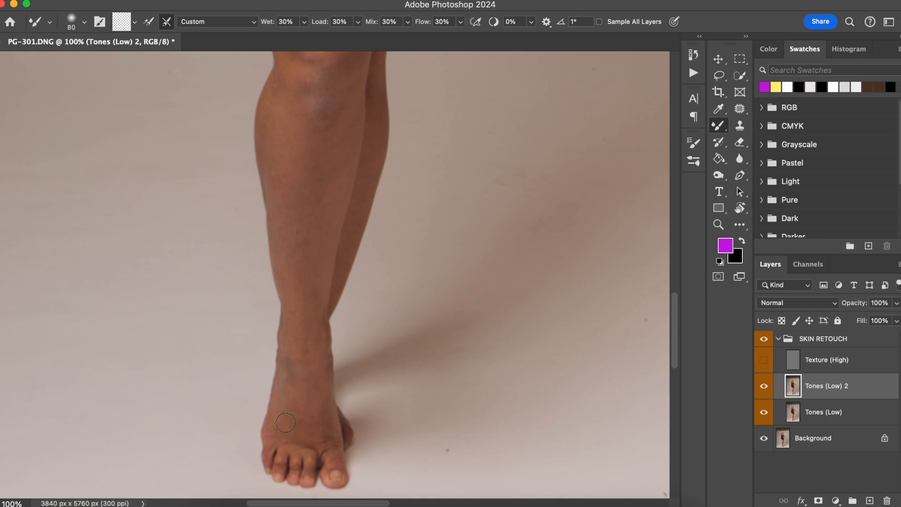
{"action": "key", "text": "bracketright"}
{"action": "key", "text": "bracketright"}
{"action": "key", "text": "bracketright"}
{"action": "key", "text": "bracketright"}
{"action": "key", "text": "bracketright"}
{"action": "key", "text": "bracketleft"}
{"action": "key", "text": "bracketleft"}
{"action": "key", "text": "bracketright"}
{"action": "key", "text": "bracketright"}
Smooth the discoloured tones of the knee and the area just below it with the Mixer Brush at about size 90.
{"action": "scroll", "coordinate": [291, 369], "scroll_direction": "up", "scroll_amount": 3}
{"action": "key", "text": "bracketright"}
{"action": "key", "text": "bracketright"}
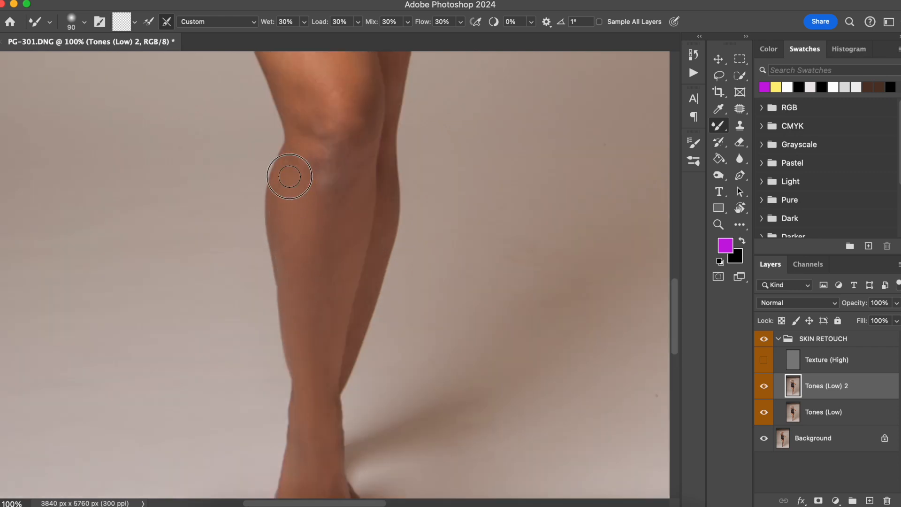
{"action": "key", "text": "bracketleft"}
{"action": "key", "text": "bracketleft"}
{"action": "key", "text": "bracketright"}
{"action": "mouse_move", "coordinate": [332, 195]}
{"action": "left_mouse_down"}
{"action": "mouse_move", "coordinate": [328, 169]}
{"action": "mouse_move", "coordinate": [320, 185]}
{"action": "mouse_move", "coordinate": [325, 147]}
{"action": "mouse_move", "coordinate": [304, 123]}
{"action": "mouse_move", "coordinate": [328, 116]}
{"action": "left_mouse_up"}
{"action": "key", "text": "bracketright"}
{"action": "key", "text": "bracketleft"}
{"action": "key", "text": "bracketright"}
{"action": "mouse_move", "coordinate": [332, 185]}
{"action": "left_mouse_down"}
{"action": "mouse_move", "coordinate": [342, 272]}
{"action": "mouse_move", "coordinate": [324, 305]}
{"action": "left_mouse_up"}
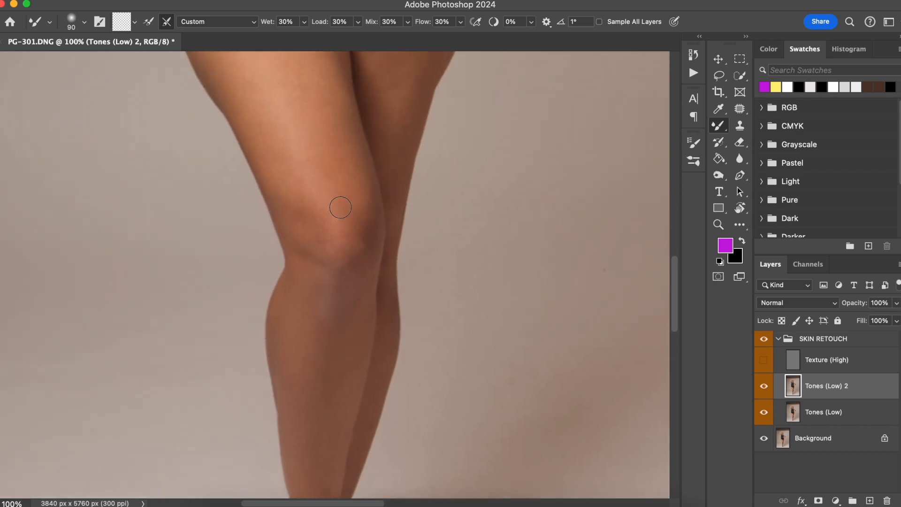
{"action": "mouse_move", "coordinate": [298, 214]}
{"action": "left_mouse_down"}
{"action": "mouse_move", "coordinate": [323, 236]}
{"action": "mouse_move", "coordinate": [340, 226]}
{"action": "left_mouse_up"}
Blend the tones of the knee and front thigh on Tones (Low) 2 with the Mixer Brush at size 125 to 150.
{"action": "scroll", "coordinate": [368, 216], "scroll_direction": "up", "scroll_amount": 5}
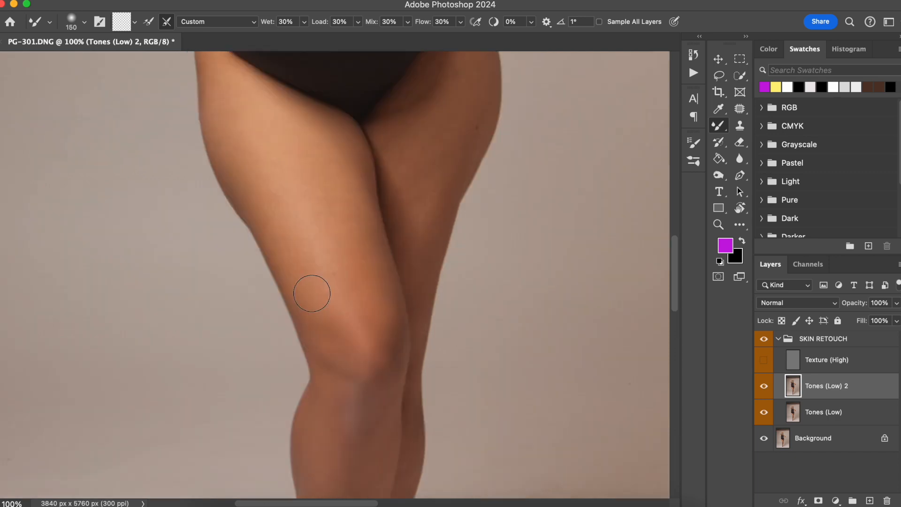
{"action": "key", "text": "bracketright"}
{"action": "key", "text": "bracketright"}
{"action": "key", "text": "bracketleft"}
{"action": "key", "text": "bracketleft"}
{"action": "key", "text": "bracketleft"}
{"action": "key", "text": "bracketleft"}
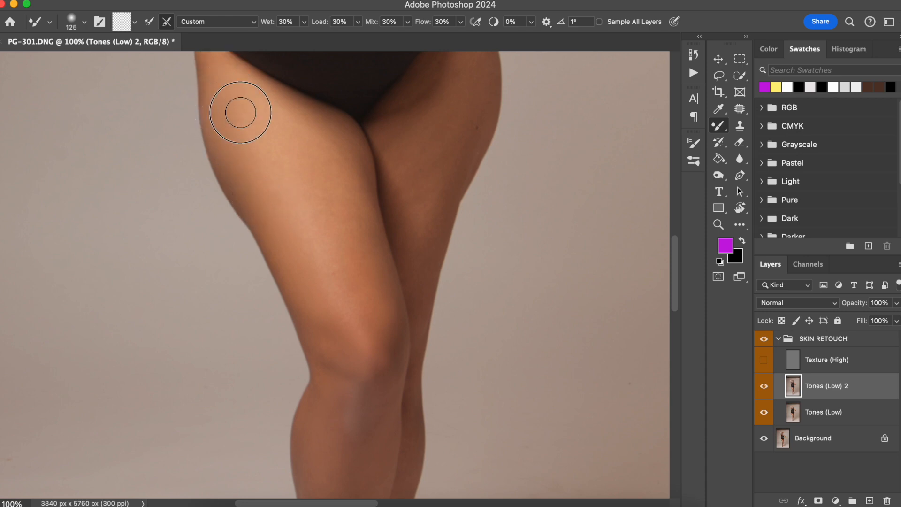
Smooth the uneven tones of the upper front thigh and the rear thigh with the Mixer Brush at size 90.
{"action": "scroll", "coordinate": [309, 155], "scroll_direction": "up", "scroll_amount": 3}
{"action": "key", "text": "bracketright"}
{"action": "key", "text": "bracketright"}
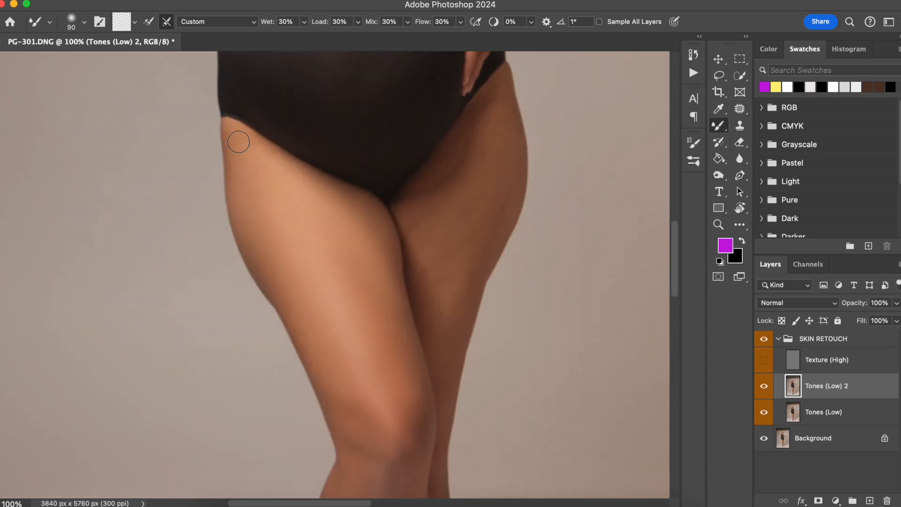
{"action": "scroll", "coordinate": [430, 255], "scroll_direction": "right", "scroll_amount": 3}
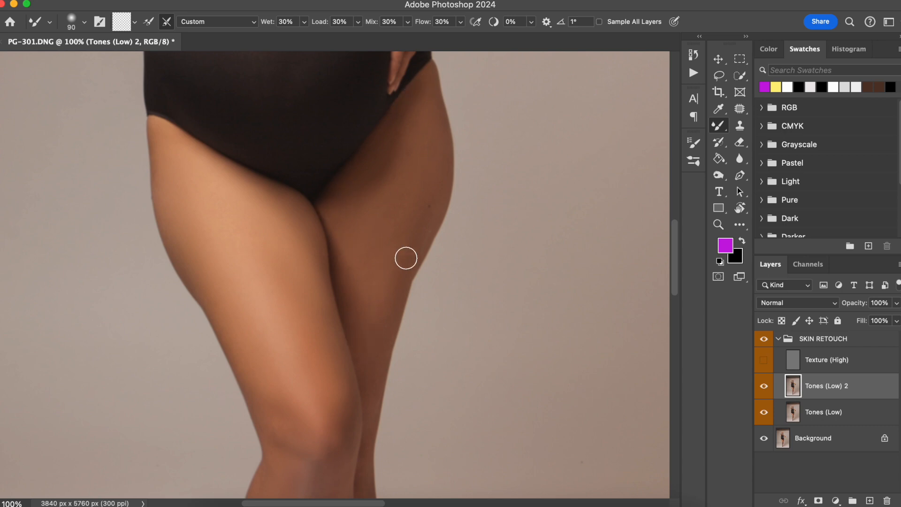
{"action": "scroll", "coordinate": [402, 235], "scroll_direction": "down", "scroll_amount": 5}
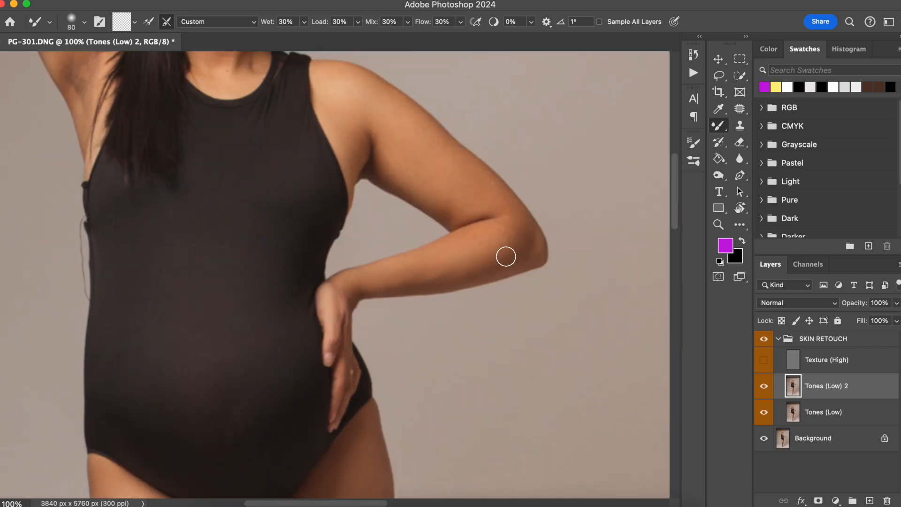
Blend the tones of the bent arm around the elbow, forearm and upper arm with the Mixer Brush at about size 80.
{"action": "scroll", "coordinate": [436, 211], "scroll_direction": "up", "scroll_amount": 3}
{"action": "key", "text": "bracketright"}
{"action": "key", "text": "bracketright"}
{"action": "key", "text": "bracketright"}
{"action": "key", "text": "bracketright"}
{"action": "key", "text": "bracketright"}
{"action": "key", "text": "bracketright"}
{"action": "key", "text": "bracketleft"}
{"action": "key", "text": "bracketleft"}
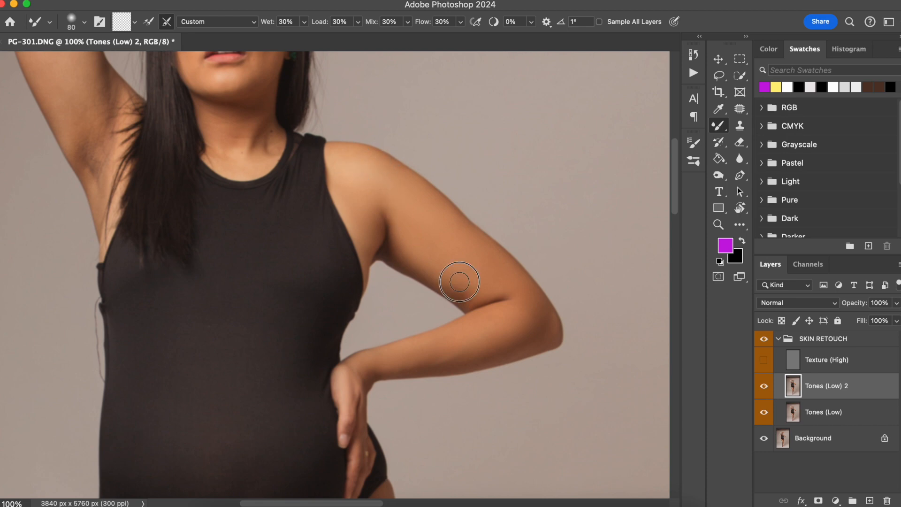
Smooth the tones of the raised hand and wrist at close range with a smaller Mixer Brush.
{"action": "scroll", "coordinate": [505, 289], "scroll_direction": "up", "scroll_amount": 4}
{"action": "scroll", "coordinate": [505, 289], "scroll_direction": "left", "scroll_amount": 3}
{"action": "key", "text": "bracketleft"}
{"action": "key", "text": "bracketleft"}
{"action": "key", "text": "bracketleft"}
{"action": "key", "text": "bracketleft"}
{"action": "key", "text": "super+plus"}
{"action": "scroll", "coordinate": [203, 255], "scroll_direction": "up", "scroll_amount": 5}
{"action": "left_click_drag", "start_coordinate": [458, 194], "coordinate": [471, 201]}
{"action": "key", "text": "bracketleft"}
{"action": "key", "text": "bracketleft"}
{"action": "left_click_drag", "start_coordinate": [531, 224], "coordinate": [538, 214]}
{"action": "key", "text": "bracketleft"}
{"action": "key", "text": "bracketleft"}
Blend the tones along the raised arm with an enlarged Mixer Brush.
{"action": "scroll", "coordinate": [605, 171], "scroll_direction": "right", "scroll_amount": 4}
{"action": "scroll", "coordinate": [306, 196], "scroll_direction": "down", "scroll_amount": 3}
{"action": "scroll", "coordinate": [306, 195], "scroll_direction": "left", "scroll_amount": 4}
{"action": "key", "text": "bracketright"}
{"action": "key", "text": "bracketright"}
{"action": "key", "text": "bracketright"}
{"action": "key", "text": "bracketright"}
{"action": "key", "text": "bracketright"}
{"action": "key", "text": "bracketright"}
{"action": "key", "text": "bracketright"}
{"action": "scroll", "coordinate": [221, 241], "scroll_direction": "down", "scroll_amount": 2}
{"action": "left_click_drag", "start_coordinate": [204, 309], "coordinate": [152, 232]}
Smooth the dark patches between the raised upper arm and the armpit with the Mixer Brush at size 40 to 45.
{"action": "key", "text": "bracketleft"}
{"action": "key", "text": "bracketleft"}
{"action": "key", "text": "bracketleft"}
{"action": "key", "text": "bracketleft"}
{"action": "key", "text": "bracketleft"}
{"action": "key", "text": "bracketleft"}
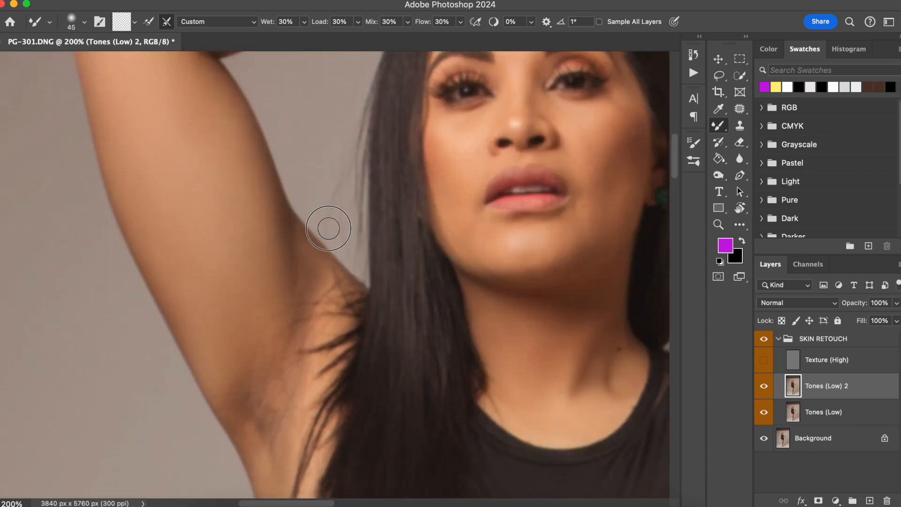
{"action": "left_click_drag", "start_coordinate": [328, 227], "coordinate": [344, 300]}
{"action": "left_click_drag", "start_coordinate": [224, 378], "coordinate": [205, 230]}
{"action": "left_click_drag", "start_coordinate": [283, 334], "coordinate": [302, 330]}
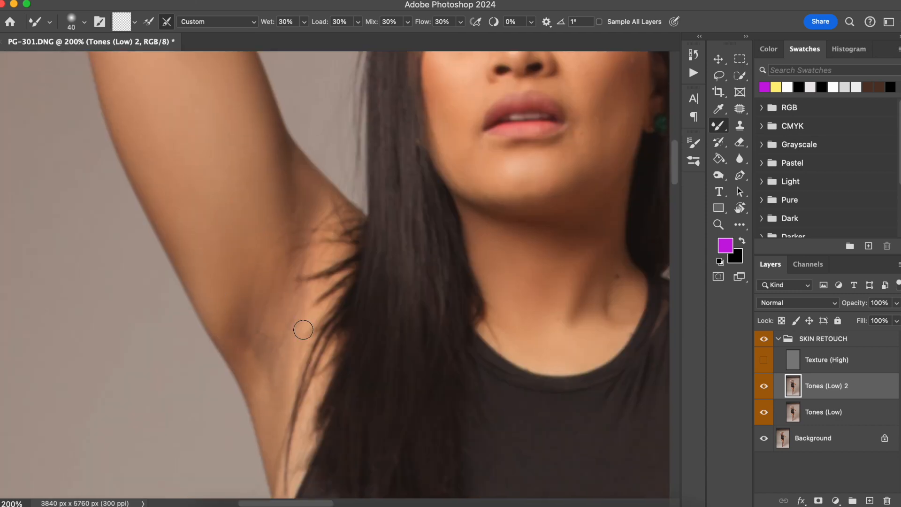
Blend the skin below the armpit beside the hair with the Mixer Brush, adjusting its size to the area.
{"action": "key", "text": "bracketright"}
{"action": "key", "text": "bracketright"}
{"action": "scroll", "coordinate": [325, 252], "scroll_direction": "down", "scroll_amount": 3}
{"action": "left_click_drag", "start_coordinate": [305, 382], "coordinate": [301, 433]}
{"action": "key", "text": "bracketright"}
{"action": "key", "text": "bracketright"}
{"action": "key", "text": "bracketleft"}
{"action": "key", "text": "bracketleft"}
{"action": "key", "text": "bracketleft"}
{"action": "key", "text": "bracketleft"}
Smooth the tones of the shoulder and upper part of the bent arm with the Mixer Brush at size 60.
{"action": "scroll", "coordinate": [257, 327], "scroll_direction": "right", "scroll_amount": 9}
{"action": "scroll", "coordinate": [256, 326], "scroll_direction": "down", "scroll_amount": 4}
{"action": "key", "text": "bracketright"}
{"action": "key", "text": "bracketright"}
{"action": "key", "text": "bracketright"}
{"action": "key", "text": "bracketright"}
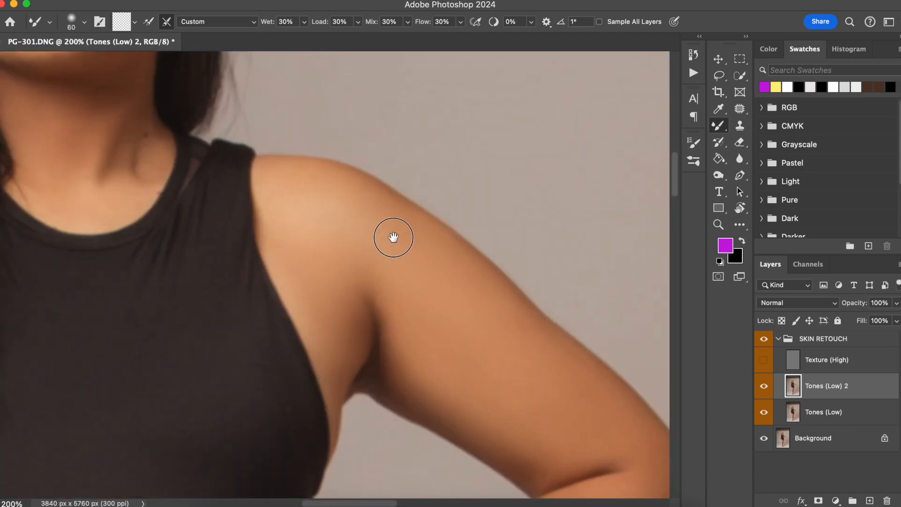
Blend the facial tones under the eyes, on the cheeks and beside the mouth with the Mixer Brush at about size 40.
{"action": "scroll", "coordinate": [393, 238], "scroll_direction": "up", "scroll_amount": 9}
{"action": "scroll", "coordinate": [393, 238], "scroll_direction": "left", "scroll_amount": 5}
{"action": "key", "text": "bracketleft"}
{"action": "key", "text": "bracketleft"}
{"action": "key", "text": "bracketleft"}
{"action": "key", "text": "bracketleft"}
{"action": "key", "text": "bracketleft"}
{"action": "key", "text": "bracketleft"}
{"action": "key", "text": "bracketleft"}
{"action": "key", "text": "bracketleft"}
{"action": "key", "text": "bracketleft"}
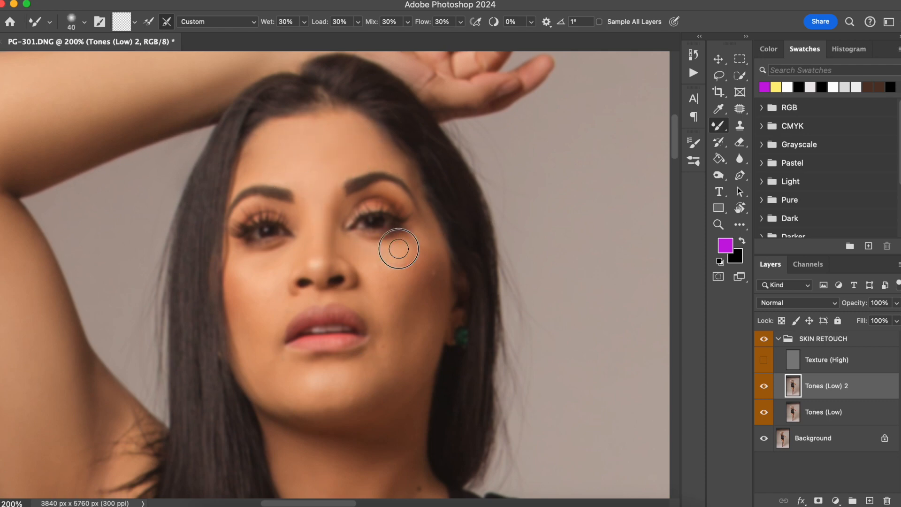
{"action": "key", "text": "bracketright"}
{"action": "key", "text": "bracketright"}
{"action": "key", "text": "bracketright"}
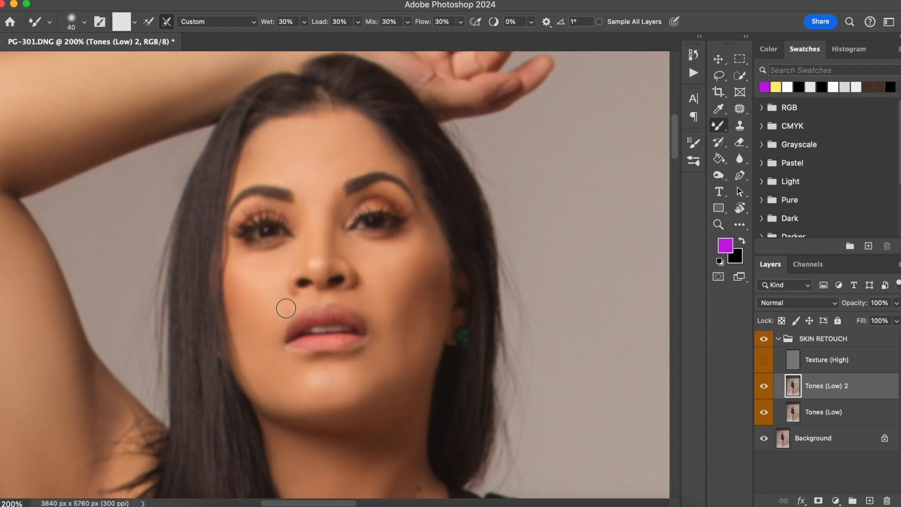
Smooth the tones of the lower face and neck with the Mixer Brush, enlarging it for the broader areas.
{"action": "key", "text": "bracketleft"}
{"action": "key", "text": "bracketleft"}
{"action": "scroll", "coordinate": [208, 249], "scroll_direction": "down", "scroll_amount": 3}
{"action": "scroll", "coordinate": [209, 248], "scroll_direction": "right", "scroll_amount": 1}
{"action": "key", "text": "bracketright"}
{"action": "key", "text": "bracketright"}
{"action": "key", "text": "bracketright"}
{"action": "key", "text": "bracketright"}
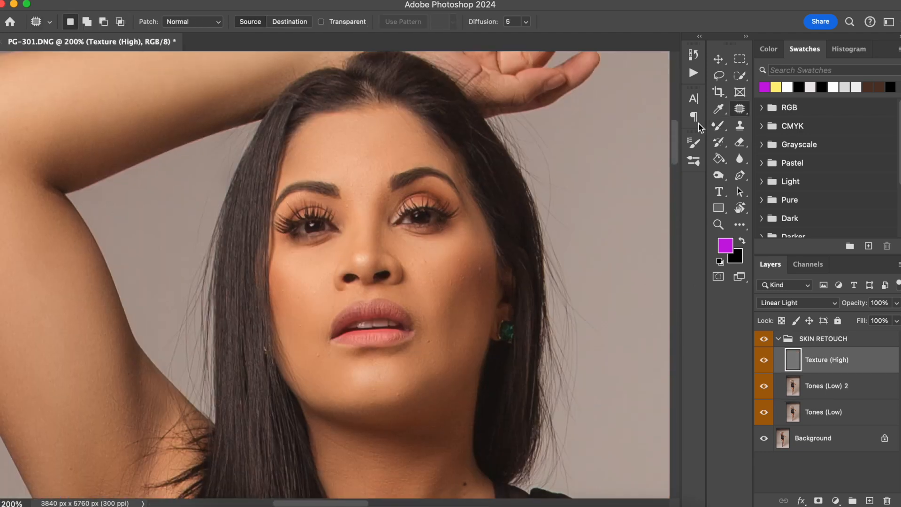
Set the Clone Stamp to sample the Current Layer for retouching the facial texture on Texture (High).
{"action": "key", "text": "shift+j"}
{"action": "key", "text": "super+plus"}
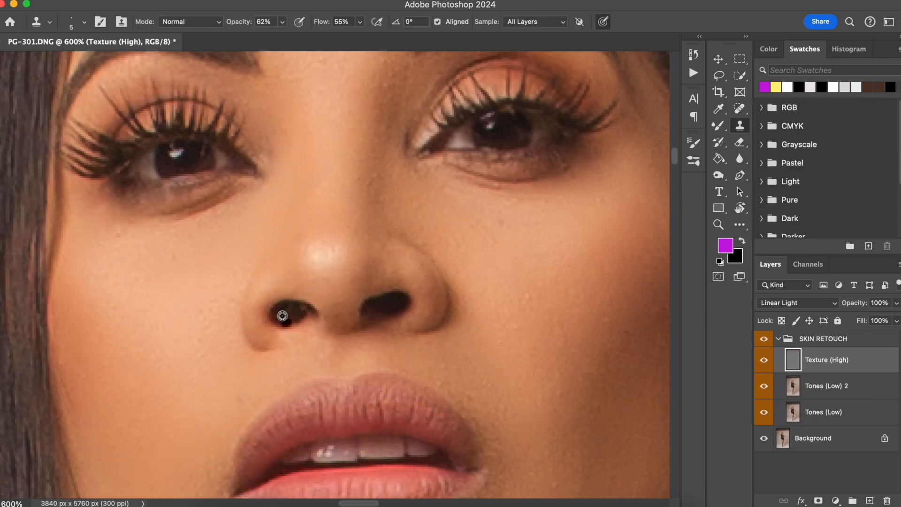
{"action": "left_click", "coordinate": [534, 21]}
{"action": "left_click", "coordinate": [526, 29]}
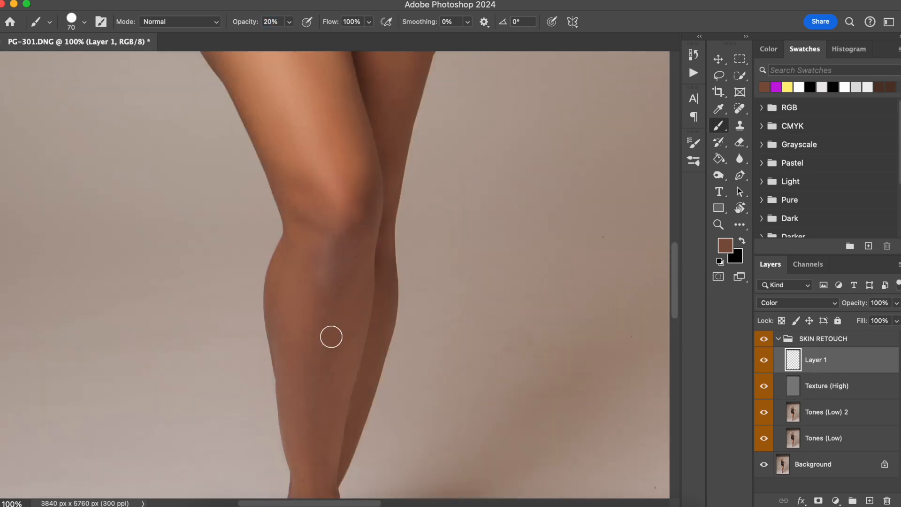
Move the Color-blend Layer 1 below Texture (High) in the SKIN RETOUCH group.
{"action": "left_click_drag", "start_coordinate": [840, 370], "coordinate": [845, 406]}
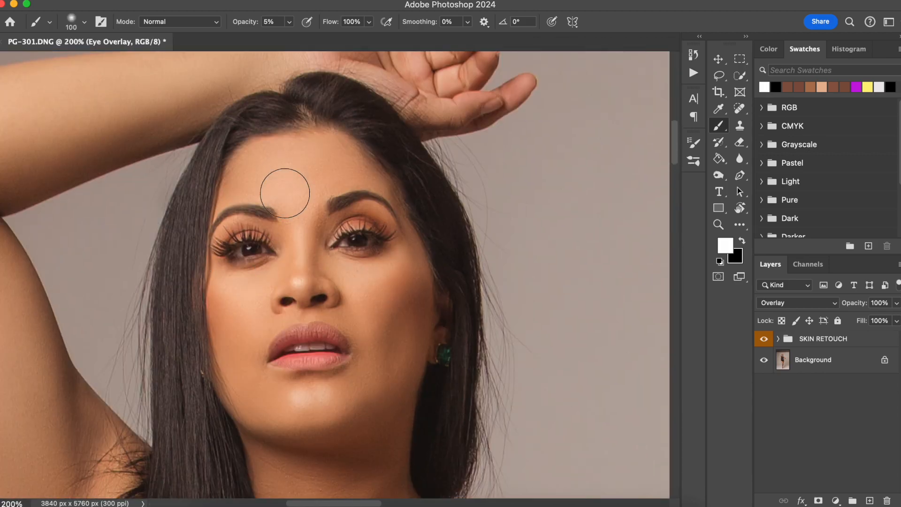
Brighten the eyes on the Eye Overlay layer with a white brush at size 15 and 5% opacity.
{"action": "key", "text": "x"}
{"action": "key", "text": "s"}
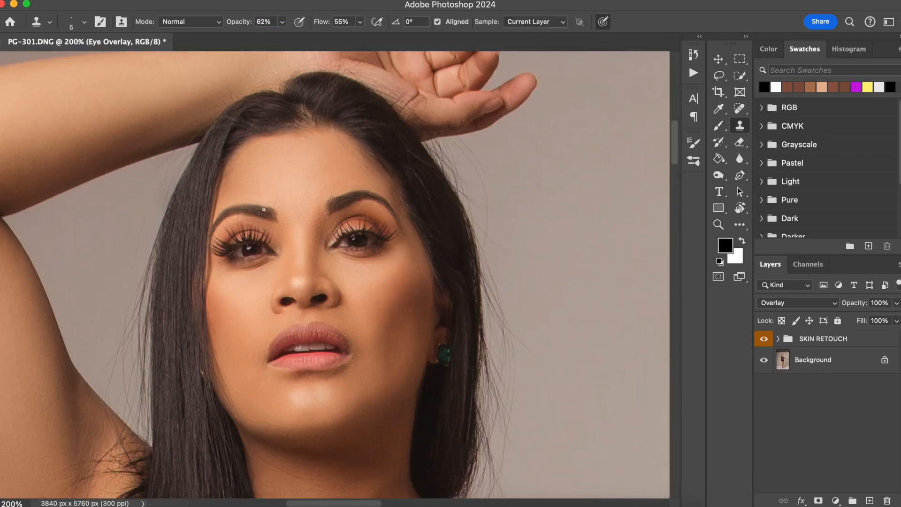
{"action": "key", "text": "b"}
{"action": "key", "text": "x"}
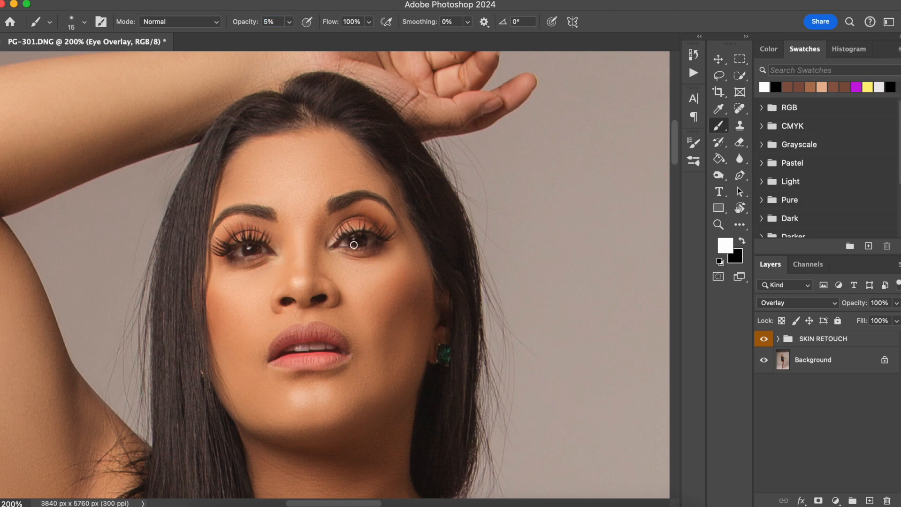
Deepen the shadows of the face and hair with black at 5% opacity, enlarging the brush from 20 to 70.
{"action": "key", "text": "x"}
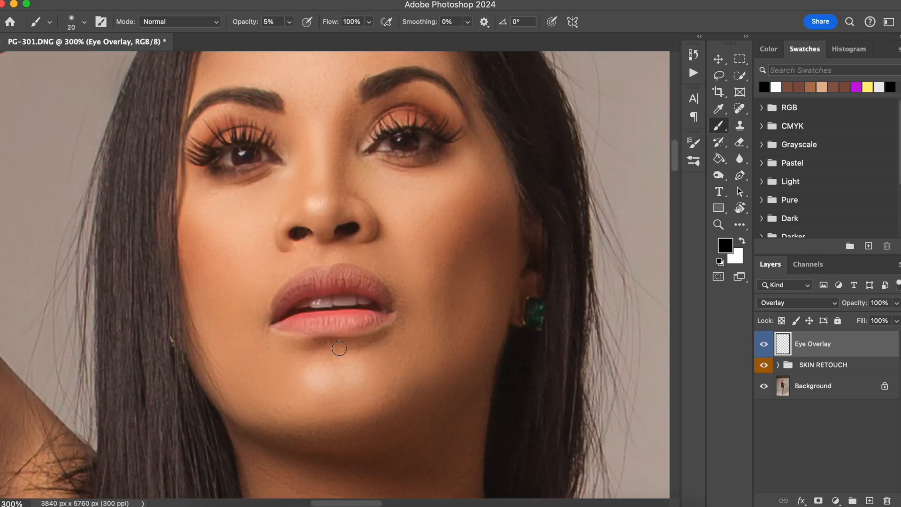
{"action": "key", "text": "bracketright"}
{"action": "key", "text": "bracketright"}
{"action": "key", "text": "bracketright"}
{"action": "key", "text": "super+minus"}
{"action": "key", "text": "super+minus"}
{"action": "key", "text": "super+minus"}
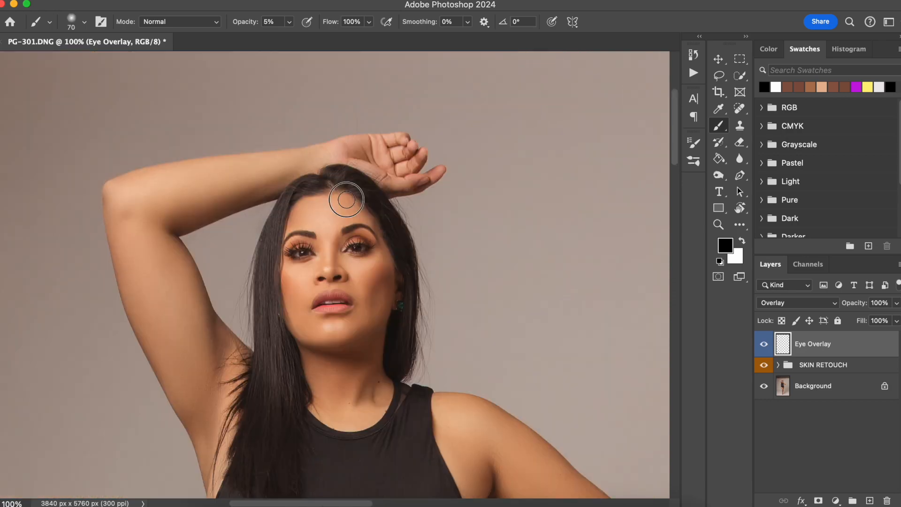
Brighten the highlights on the upper body with white on Eye Overlay, enlarging the brush to 100.
{"action": "key", "text": "x"}
{"action": "key", "text": "bracketright"}
{"action": "key", "text": "bracketright"}
{"action": "key", "text": "bracketright"}
{"action": "key", "text": "bracketright"}
{"action": "key", "text": "bracketright"}
{"action": "key", "text": "bracketright"}
{"action": "key", "text": "bracketright"}
{"action": "key", "text": "bracketright"}
{"action": "key", "text": "super+minus"}
{"action": "key", "text": "super+minus"}
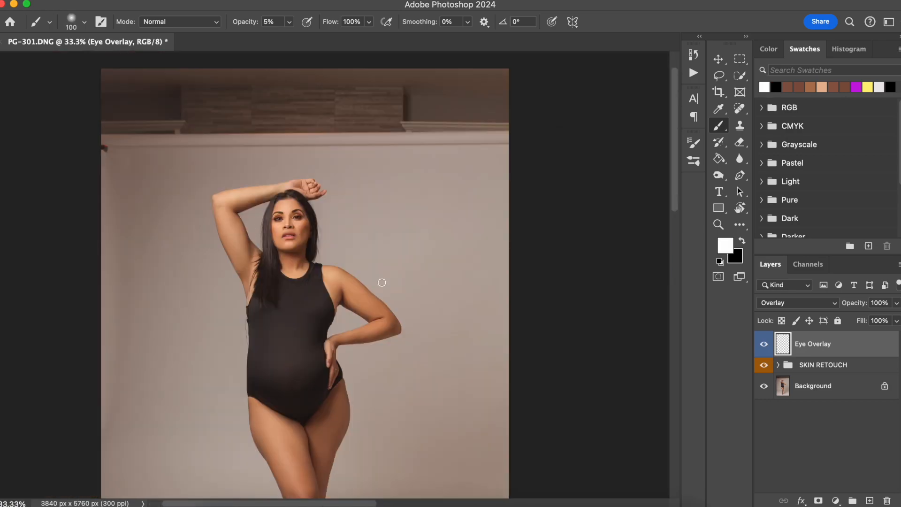
Add white highlights to the legs on Eye Overlay with the brush at size 125 and 5% opacity.
{"action": "scroll", "coordinate": [265, 295], "scroll_direction": "down", "scroll_amount": 10}
{"action": "key", "text": "x"}
{"action": "key", "text": "x"}
{"action": "key", "text": "c"}
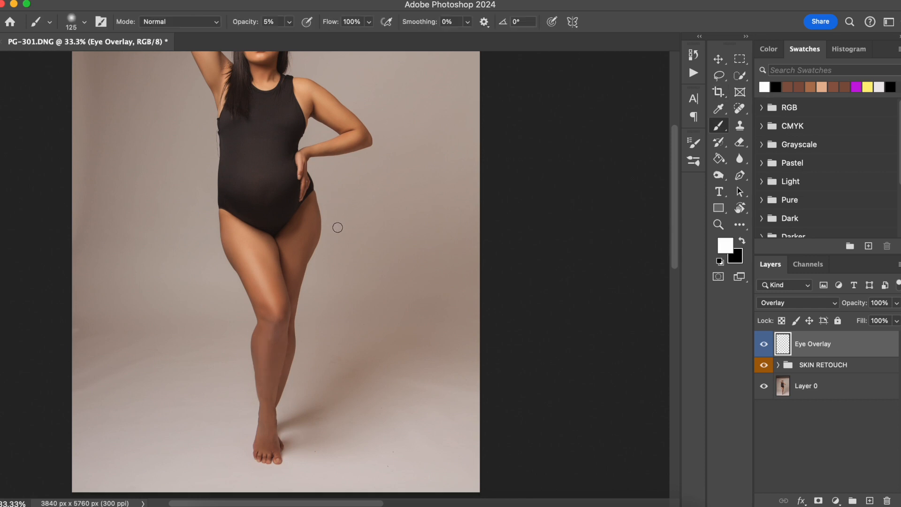
{"action": "key", "text": "b"}
Contour the torso, hips and legs on Eye Overlay, switching to black with a brush size of 125.
{"action": "scroll", "coordinate": [305, 258], "scroll_direction": "up", "scroll_amount": 5}
{"action": "key", "text": "bracketright"}
{"action": "key", "text": "bracketright"}
{"action": "key", "text": "bracketright"}
{"action": "key", "text": "bracketright"}
{"action": "key", "text": "bracketright"}
{"action": "key", "text": "bracketleft"}
{"action": "key", "text": "bracketleft"}
{"action": "key", "text": "bracketleft"}
{"action": "key", "text": "x"}
{"action": "key", "text": "bracketleft"}
{"action": "key", "text": "bracketleft"}
{"action": "scroll", "coordinate": [336, 234], "scroll_direction": "down", "scroll_amount": 3}
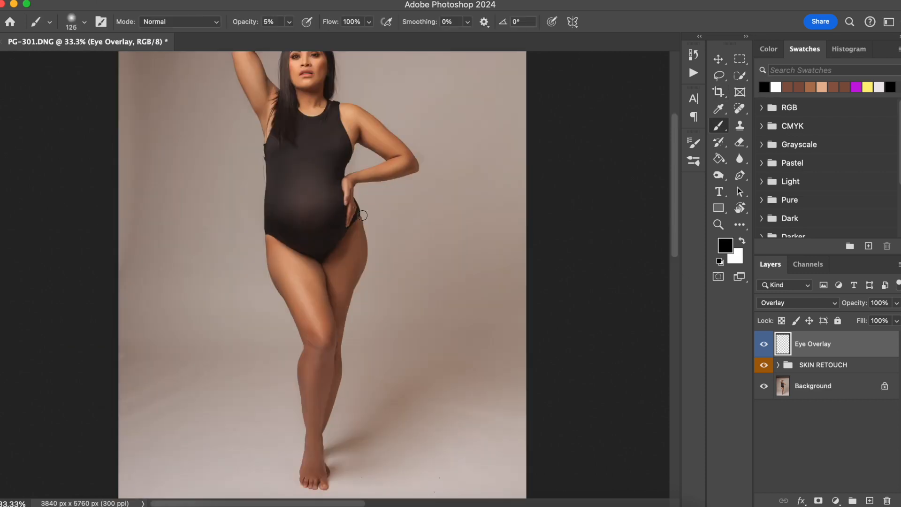
Enlarge the Eye Overlay brush to 400 for broad shading over the figure.
{"action": "key", "text": "bracketright"}
{"action": "key", "text": "bracketright"}
{"action": "key", "text": "bracketright"}
{"action": "key", "text": "bracketright"}
{"action": "key", "text": "bracketright"}
{"action": "key", "text": "bracketright"}
{"action": "key", "text": "super+minus"}
{"action": "key", "text": "bracketright"}
Compare the retouched portrait with the original Background, both at full figure and closer on the upper body.
{"action": "left_click", "coordinate": [765, 344]}
{"action": "key", "text": "x"}
{"action": "left_click", "coordinate": [813, 385]}
{"action": "left_click", "coordinate": [764, 386], "text": "alt"}
{"action": "left_click", "coordinate": [764, 387], "text": "alt"}
{"action": "left_click", "coordinate": [813, 344]}
{"action": "key", "text": "super+plus"}
{"action": "key", "text": "super+plus"}
{"action": "key", "text": "super+plus"}
{"action": "left_click", "coordinate": [764, 386], "text": "alt"}
{"action": "left_click", "coordinate": [764, 386], "text": "alt"}
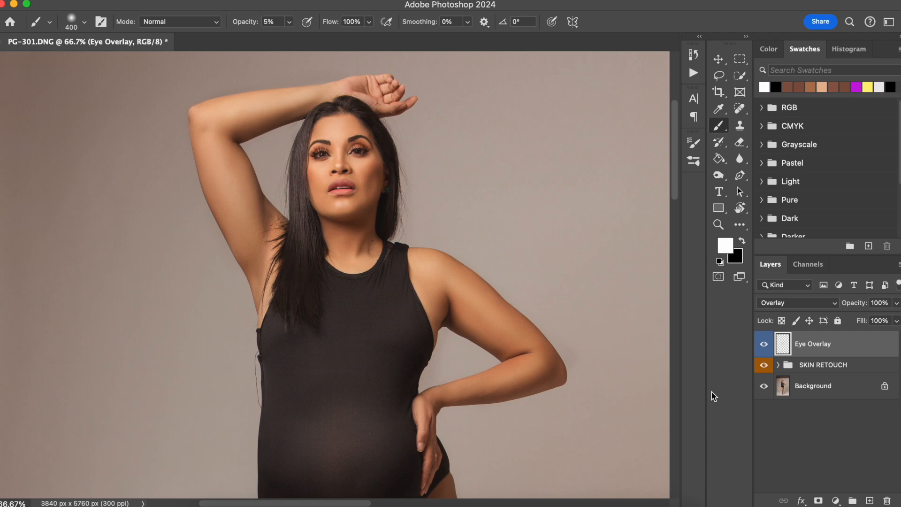
Add a new layer and touch up the skin with a tone sampled from the arm, at 17% opacity, reducing the brush to 45.
{"action": "key", "text": "super+plus"}
{"action": "key", "text": "super+minus"}
{"action": "key", "text": "super+minus"}
{"action": "key", "text": "super+minus"}
{"action": "key", "text": "super+minus"}
{"action": "left_click", "coordinate": [870, 501]}
{"action": "left_click", "coordinate": [276, 129], "text": "alt"}
{"action": "key", "text": "1"}
{"action": "key", "text": "7"}
{"action": "key", "text": "bracketleft"}
{"action": "key", "text": "bracketleft"}
{"action": "key", "text": "bracketleft"}
{"action": "key", "text": "bracketleft"}
{"action": "key", "text": "bracketleft"}
{"action": "key", "text": "super+plus"}
{"action": "key", "text": "super+plus"}
{"action": "key", "text": "super+plus"}
{"action": "left_click_drag", "start_coordinate": [262, 253], "coordinate": [274, 317]}
{"action": "key", "text": "bracketleft"}
{"action": "key", "text": "bracketleft"}
{"action": "key", "text": "bracketleft"}
{"action": "key", "text": "bracketleft"}
{"action": "key", "text": "bracketleft"}
{"action": "key", "text": "bracketleft"}
{"action": "key", "text": "bracketleft"}
{"action": "key", "text": "super+minus"}
{"action": "key", "text": "super+minus"}
{"action": "key", "text": "super+minus"}
{"action": "key", "text": "super+0"}
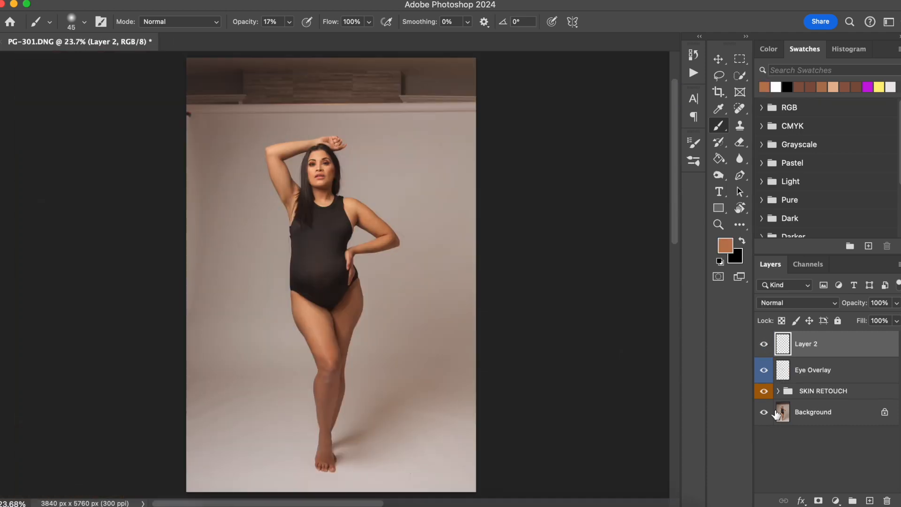
Move the skin-tone layer and Eye Overlay into the SKIN RETOUCH group.
{"action": "left_click_drag", "start_coordinate": [806, 344], "coordinate": [806, 381]}
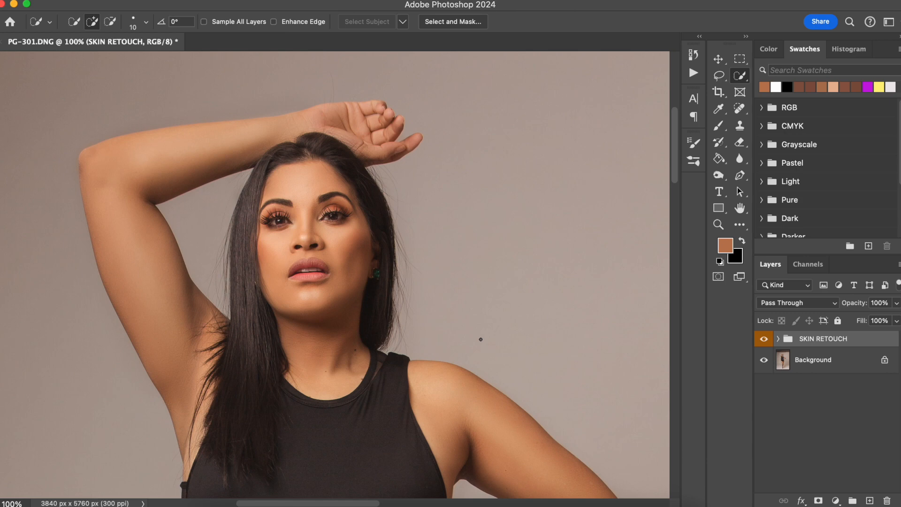
Compare the face and raised arm with the SKIN RETOUCH group hidden and shown, at upper-body and 200% views.
{"action": "left_click_drag", "start_coordinate": [240, 304], "coordinate": [226, 291]}
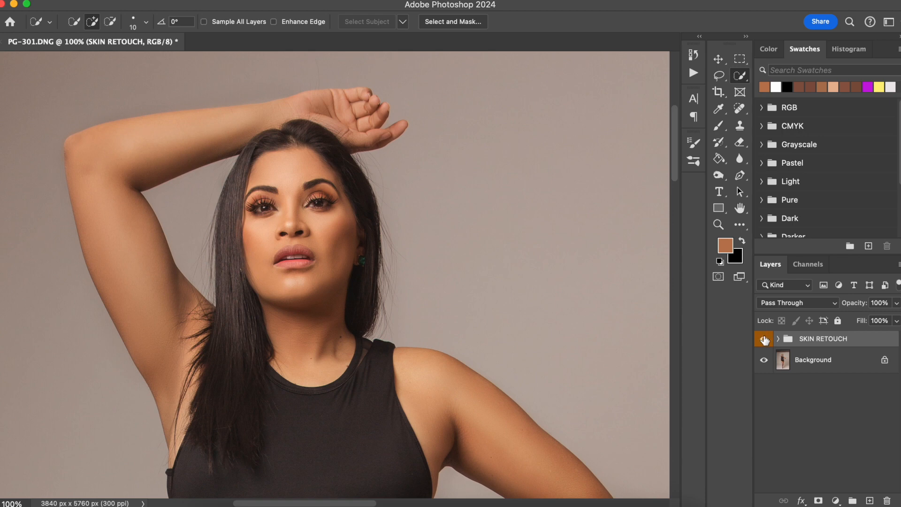
{"action": "left_click", "coordinate": [764, 339]}
{"action": "left_click", "coordinate": [765, 342]}
{"action": "key", "text": "super+equal"}
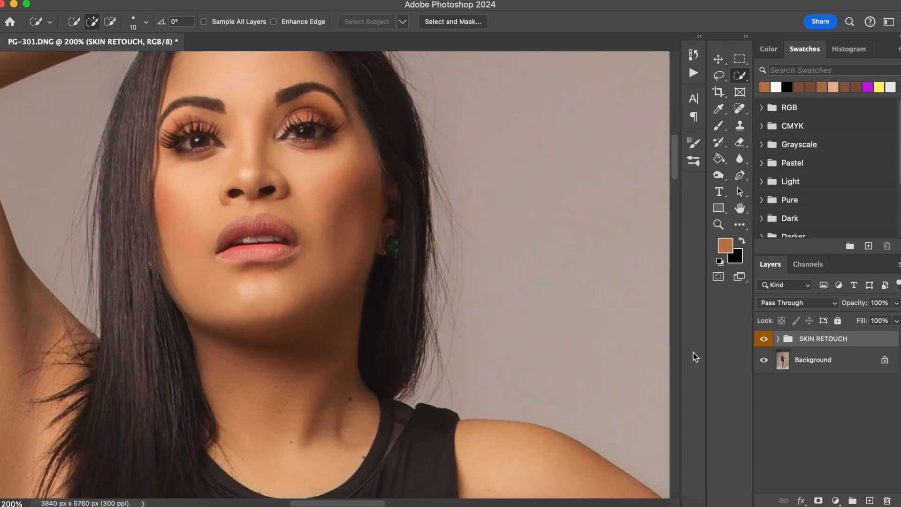
{"action": "left_click_drag", "start_coordinate": [191, 264], "coordinate": [207, 345]}
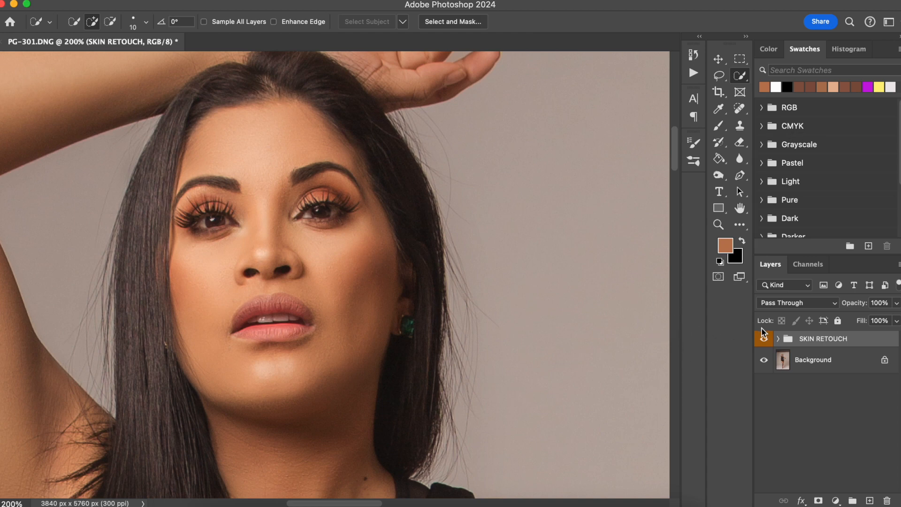
{"action": "left_click", "coordinate": [764, 339]}
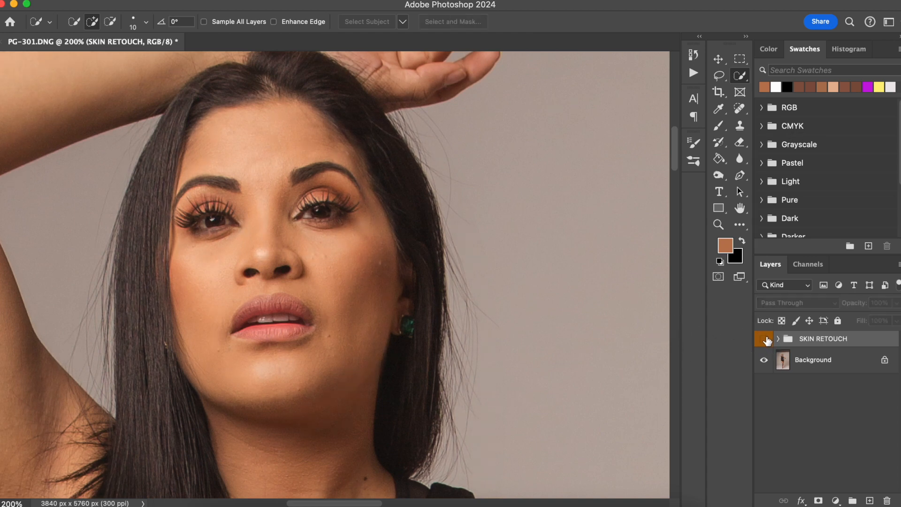
{"action": "left_click", "coordinate": [764, 338]}
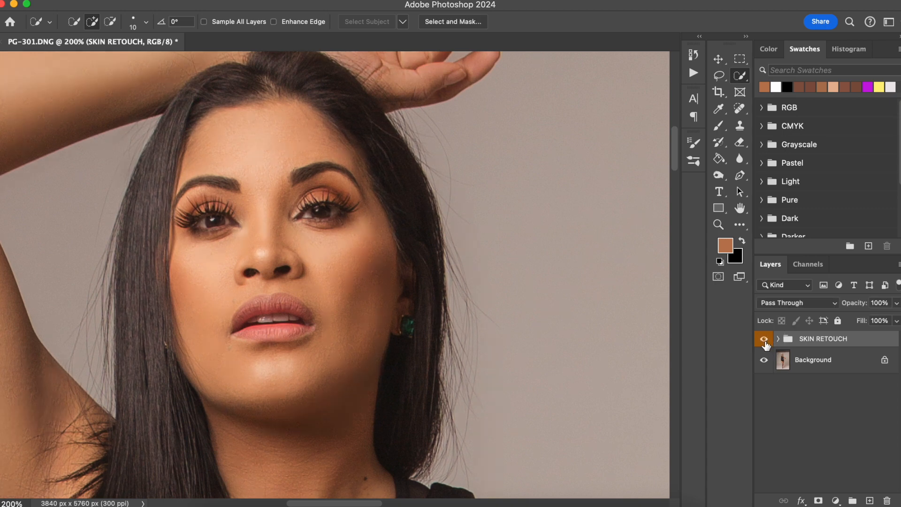
{"action": "left_click", "coordinate": [764, 339]}
{"action": "left_click", "coordinate": [764, 339]}
{"action": "scroll", "coordinate": [161, 284], "scroll_direction": "up", "scroll_amount": 5}
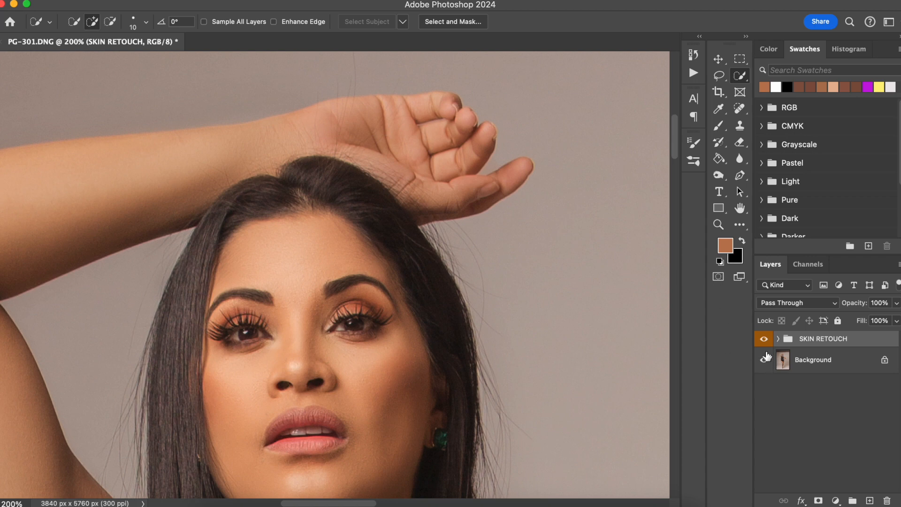
{"action": "left_click", "coordinate": [765, 339]}
{"action": "left_click", "coordinate": [765, 341]}
{"action": "left_click_drag", "start_coordinate": [421, 349], "coordinate": [393, 261]}
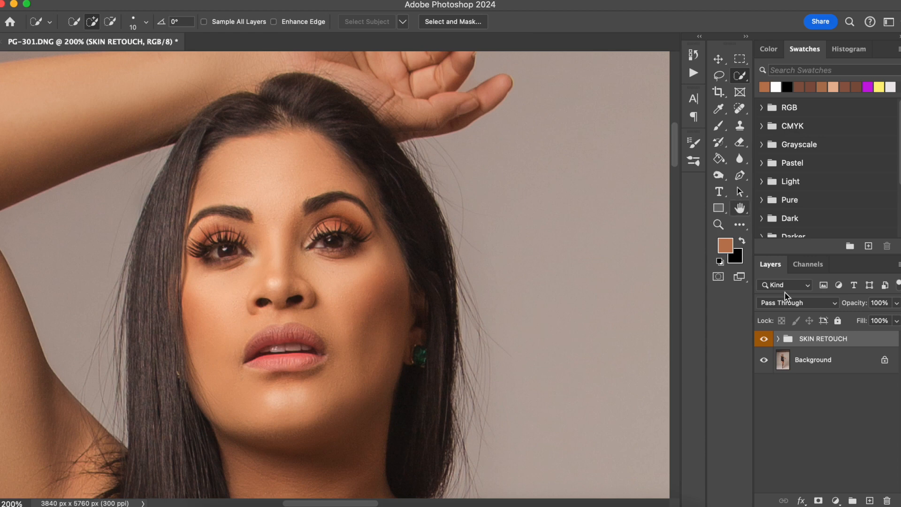
{"action": "left_click", "coordinate": [764, 339]}
{"action": "left_click", "coordinate": [764, 339]}
Examine the facial skin texture at 400% with the SKIN RETOUCH group hidden and shown.
{"action": "key", "text": "super+plus"}
{"action": "key", "text": "super+plus"}
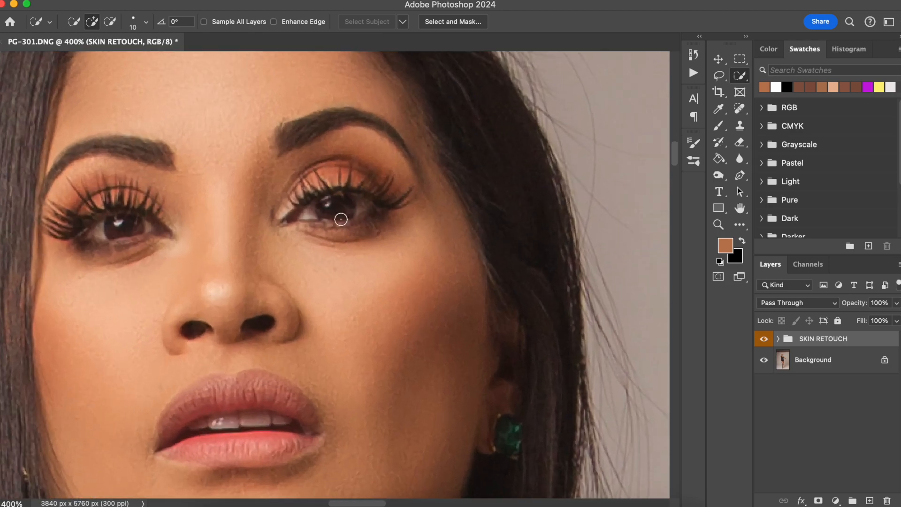
{"action": "left_click_drag", "start_coordinate": [229, 393], "coordinate": [320, 376]}
{"action": "left_click", "coordinate": [764, 340]}
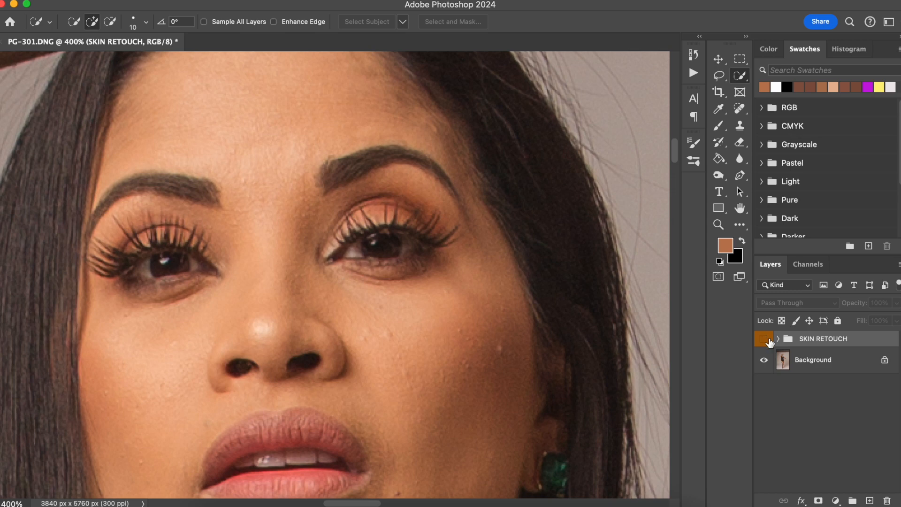
{"action": "left_click", "coordinate": [765, 339]}
{"action": "left_click", "coordinate": [765, 340]}
{"action": "left_click", "coordinate": [765, 340]}
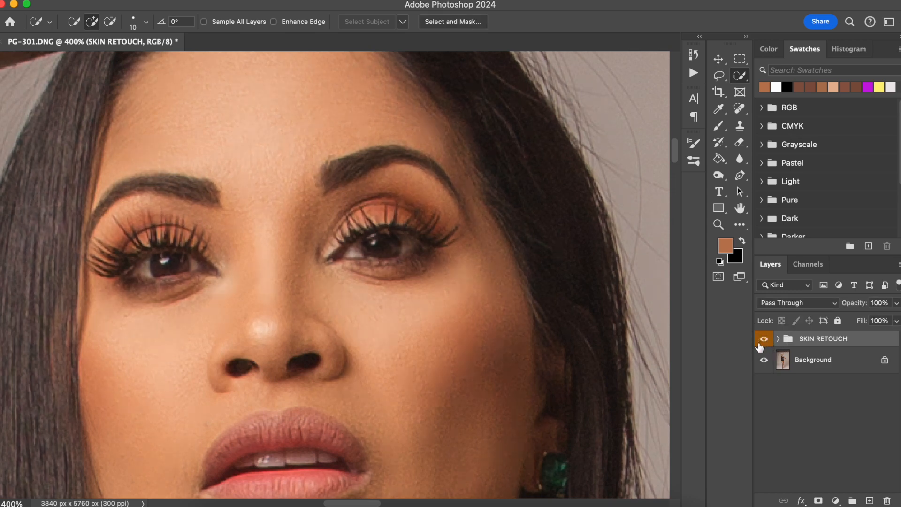
Check the whole face at 200% with and without the SKIN RETOUCH group.
{"action": "key", "text": "super+minus"}
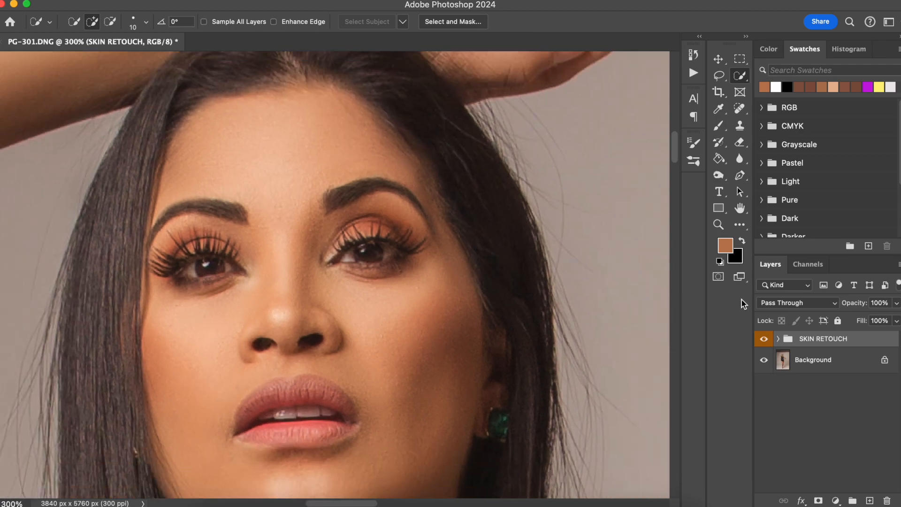
{"action": "key", "text": "super+minus"}
{"action": "left_click_drag", "start_coordinate": [462, 399], "coordinate": [450, 386]}
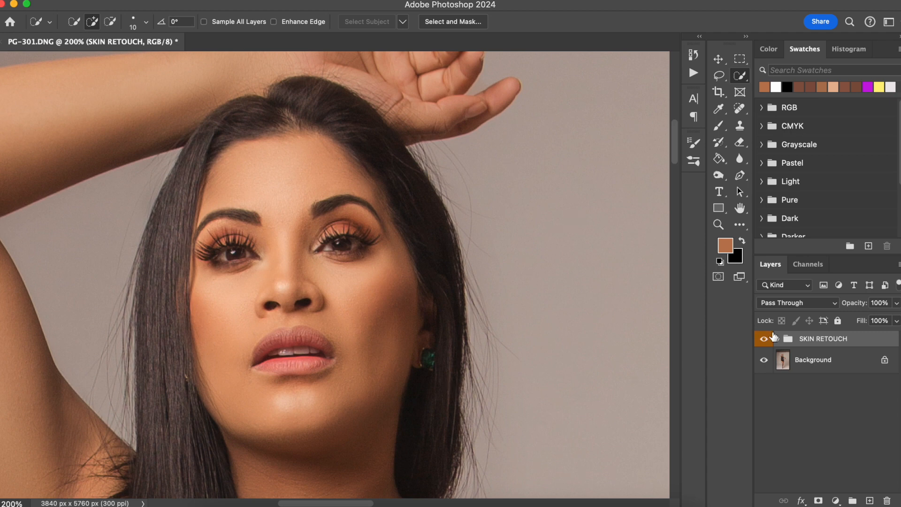
{"action": "left_click", "coordinate": [764, 338]}
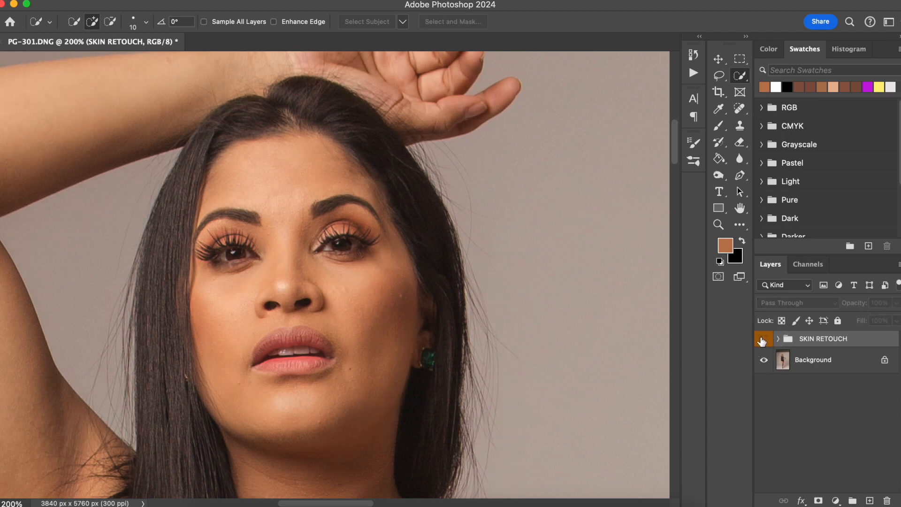
{"action": "left_click", "coordinate": [763, 339]}
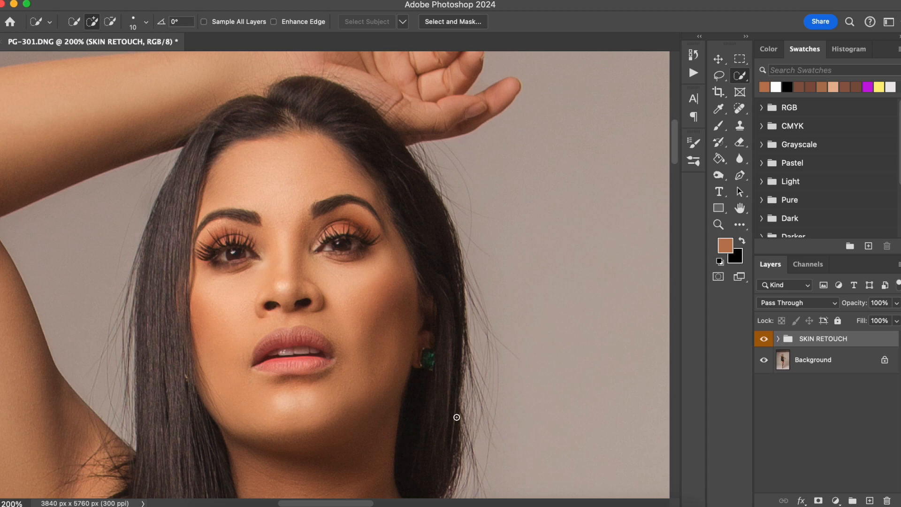
Compare the thighs and knees at 100% with the SKIN RETOUCH group hidden and shown.
{"action": "left_click_drag", "start_coordinate": [264, 290], "coordinate": [238, 188]}
{"action": "scroll", "coordinate": [238, 187], "scroll_direction": "down", "scroll_amount": 10}
{"action": "key", "text": "super+minus"}
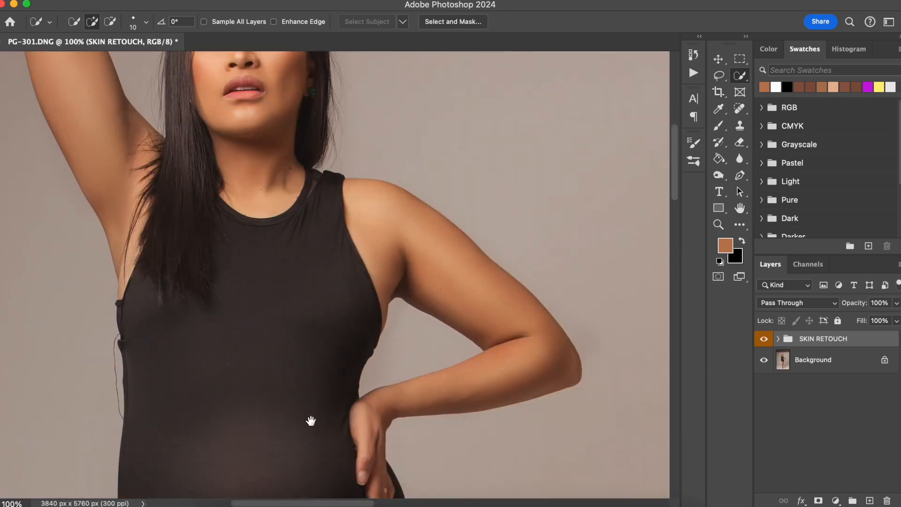
{"action": "scroll", "coordinate": [309, 415], "scroll_direction": "down", "scroll_amount": 10}
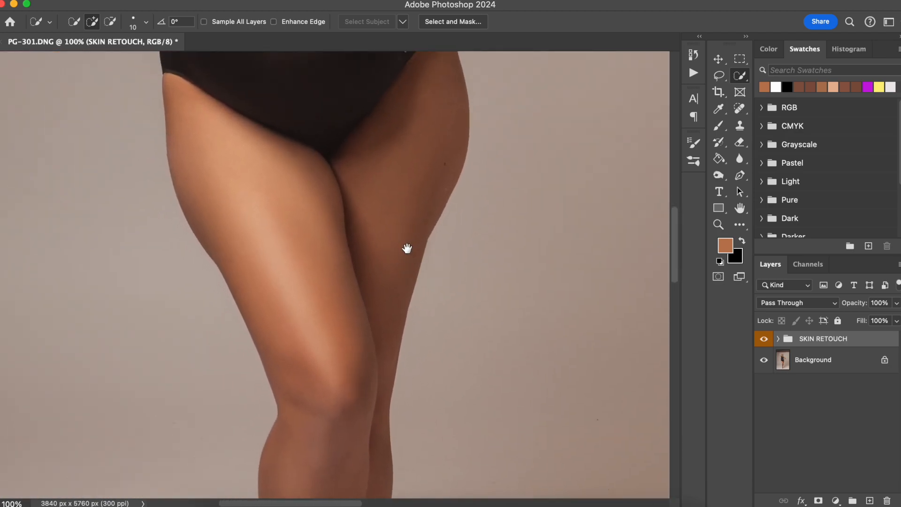
{"action": "left_click", "coordinate": [764, 339]}
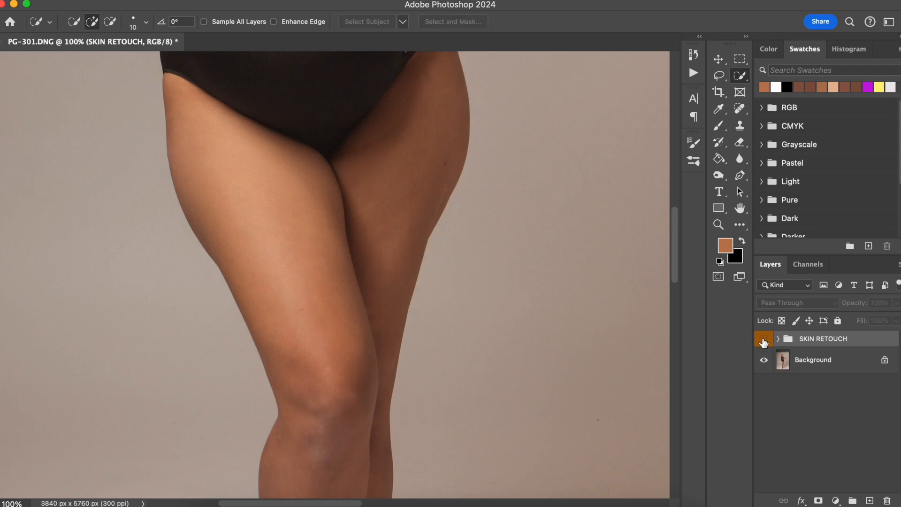
{"action": "left_click", "coordinate": [763, 339]}
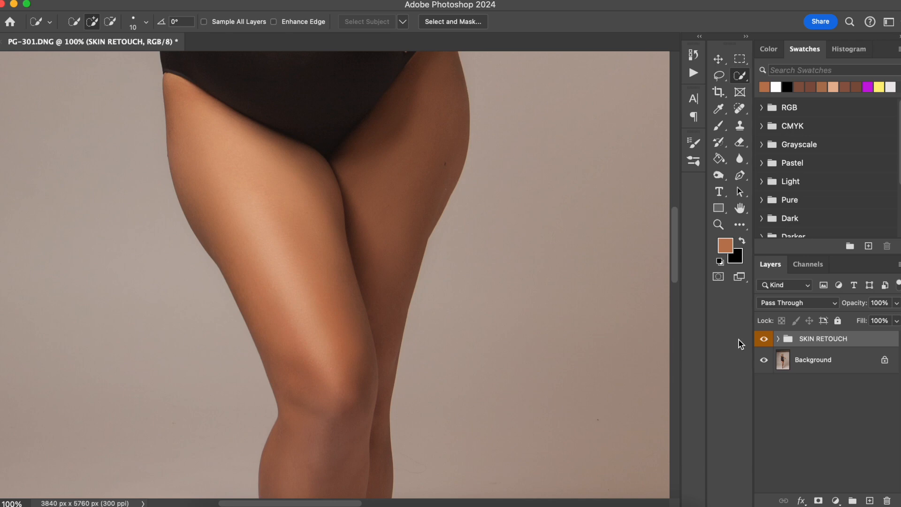
{"action": "left_click", "coordinate": [764, 340]}
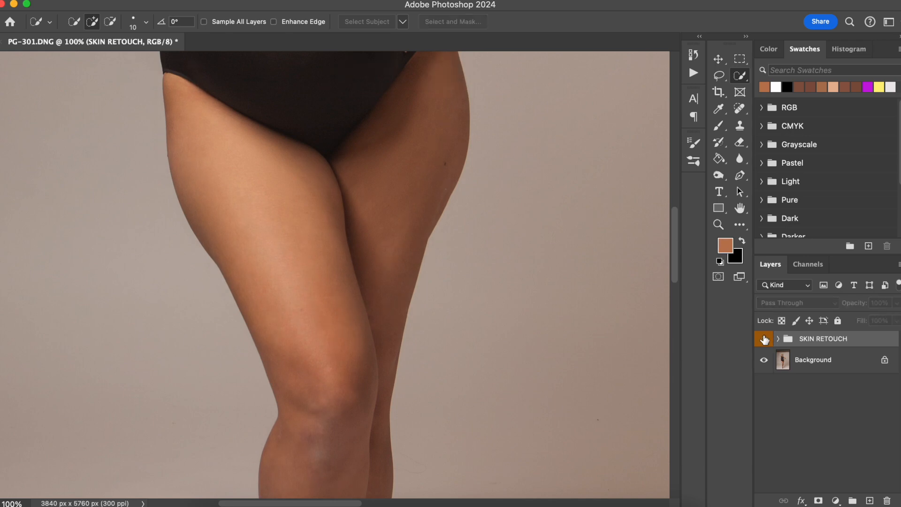
{"action": "left_click", "coordinate": [765, 341]}
{"action": "left_click", "coordinate": [765, 341]}
{"action": "left_click", "coordinate": [765, 341]}
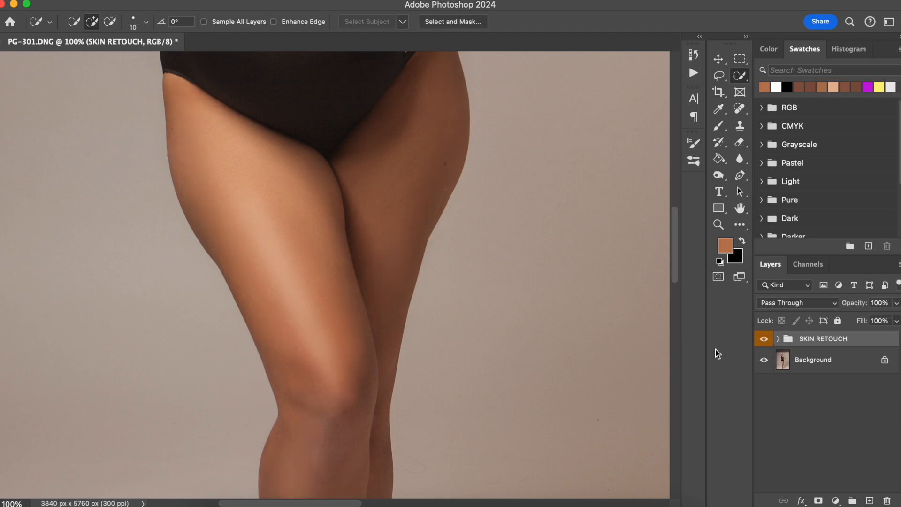
{"action": "key", "text": "super+0"}
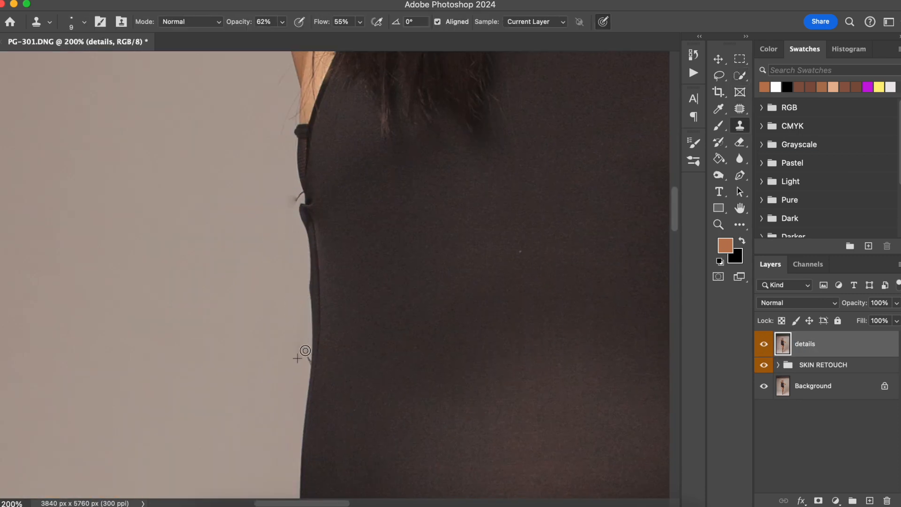
Clone out the loose thread along the bodysuit's side edge on the details layer, using 62% opacity and 55% flow.
{"action": "left_click", "coordinate": [305, 351]}
{"action": "left_click", "coordinate": [302, 196]}
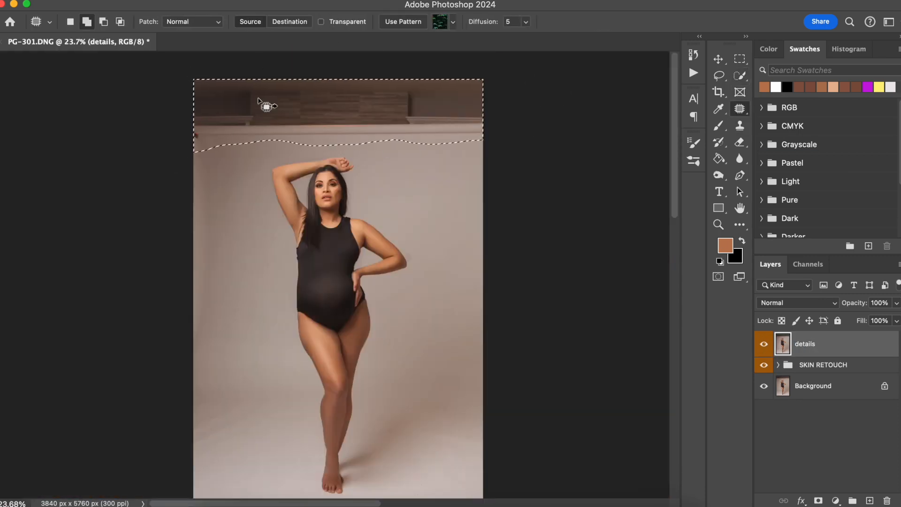
Liquify the details layer, refining the belly and hip outline with the brush at sizes 600 and 500.
{"action": "key", "text": "super+shift+x"}
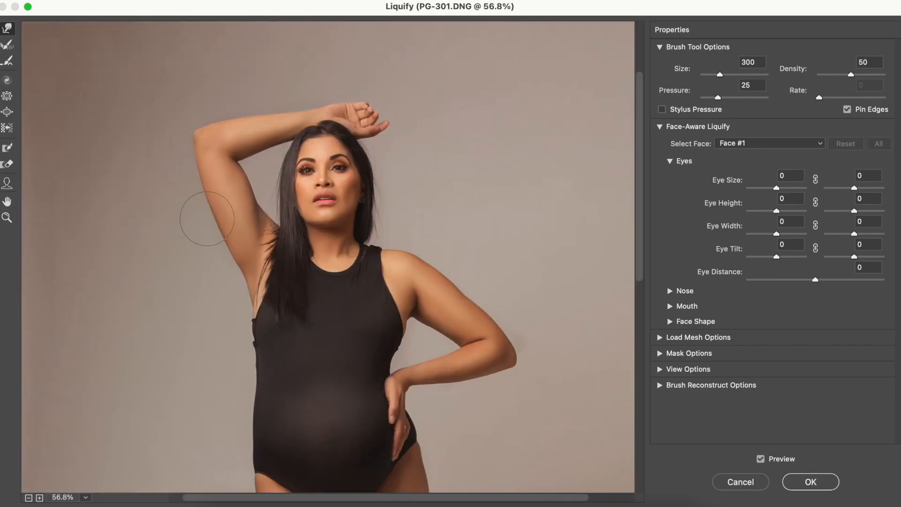
{"action": "scroll", "coordinate": [241, 432], "scroll_direction": "down", "scroll_amount": 5}
{"action": "key", "text": "bracketright"}
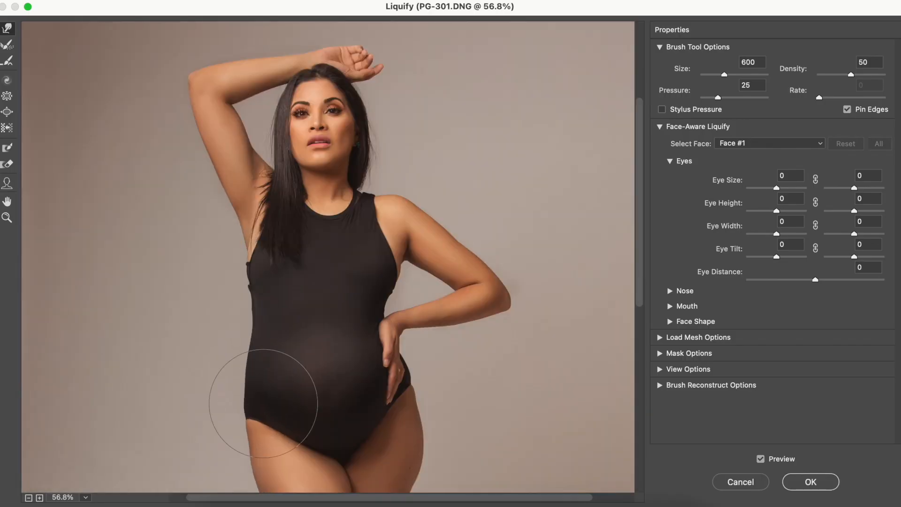
{"action": "key", "text": "bracketright"}
{"action": "key", "text": "bracketright"}
{"action": "key", "text": "bracketright"}
{"action": "key", "text": "bracketright"}
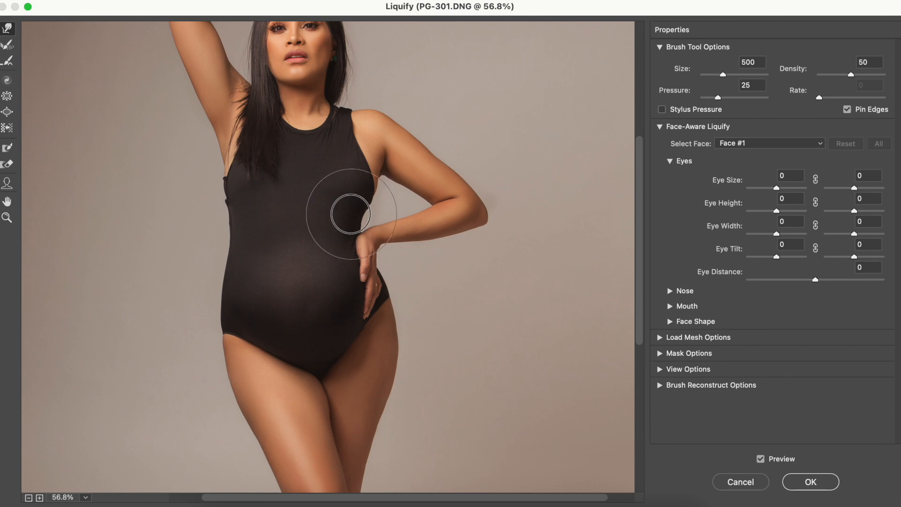
Refine the waist and arm contours in Liquify, adjusting the brush as needed and using size 200 for close-up work.
{"action": "scroll", "coordinate": [343, 231], "scroll_direction": "up", "scroll_amount": 4}
{"action": "key", "text": "bracketleft"}
{"action": "key", "text": "bracketleft"}
{"action": "key", "text": "bracketleft"}
{"action": "key", "text": "bracketleft"}
{"action": "key", "text": "bracketleft"}
{"action": "key", "text": "bracketleft"}
{"action": "key", "text": "bracketleft"}
{"action": "key", "text": "bracketleft"}
{"action": "key", "text": "super+minus"}
{"action": "key", "text": "bracketright"}
{"action": "key", "text": "bracketright"}
{"action": "key", "text": "bracketright"}
{"action": "key", "text": "bracketright"}
{"action": "left_click_drag", "start_coordinate": [356, 469], "coordinate": [356, 253]}
{"action": "key", "text": "bracketright"}
{"action": "key", "text": "bracketright"}
{"action": "key", "text": "bracketright"}
{"action": "key", "text": "bracketright"}
{"action": "key", "text": "bracketright"}
{"action": "key", "text": "bracketright"}
{"action": "key", "text": "bracketright"}
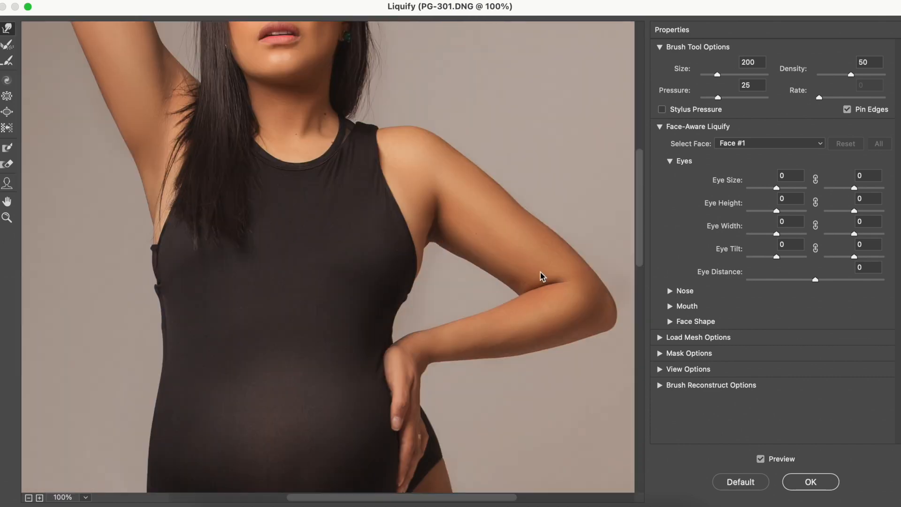
{"action": "key", "text": "super+equal"}
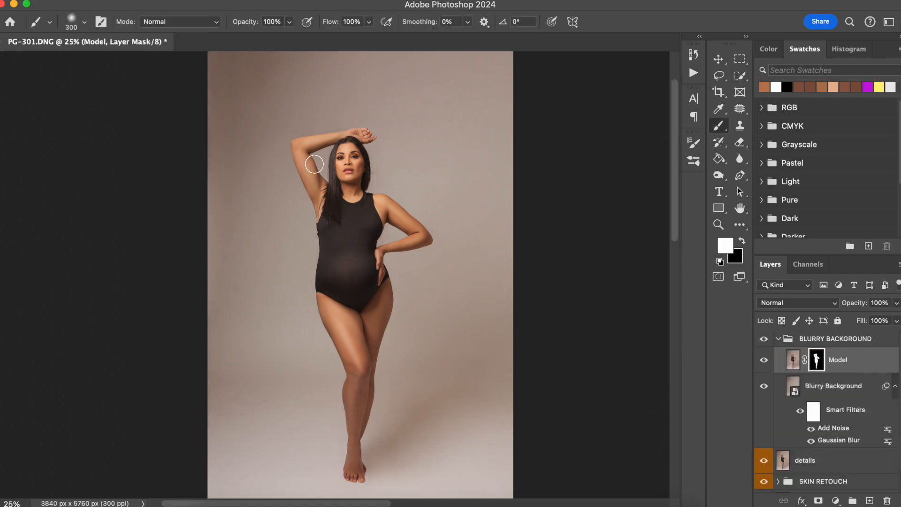
Toggle the Model layer's visibility to check the masked figure against the Blurry Background layer.
{"action": "left_click", "coordinate": [764, 360]}
{"action": "left_click", "coordinate": [764, 359]}
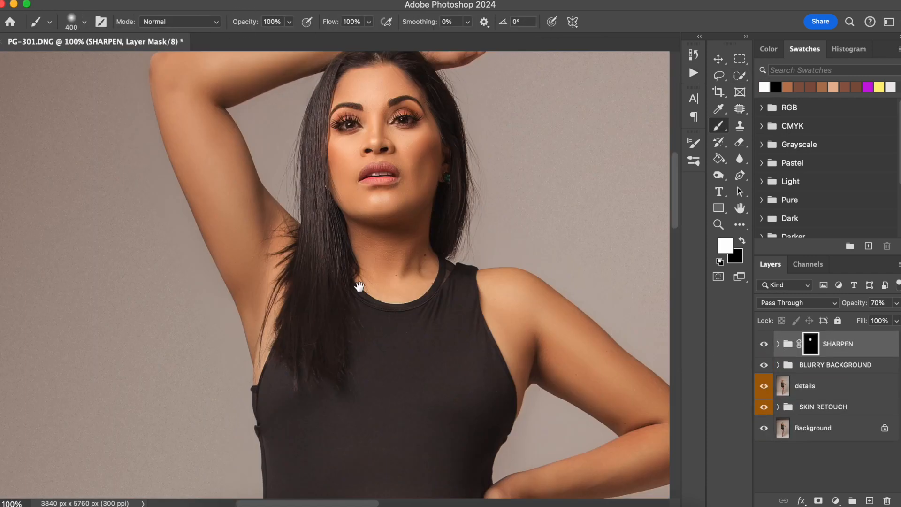
Compare the finished portrait with the original Background layer at full figure.
{"action": "key", "text": "super+0"}
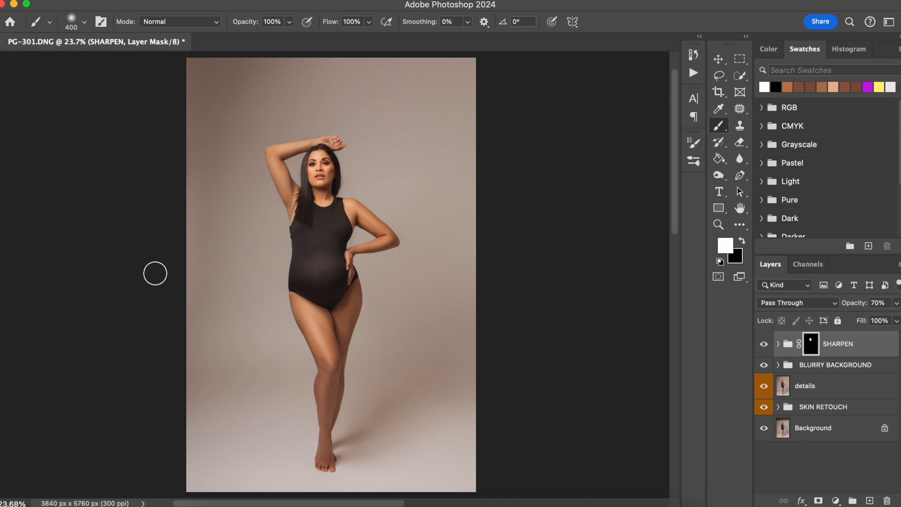
{"action": "left_click", "coordinate": [765, 429], "text": "alt"}
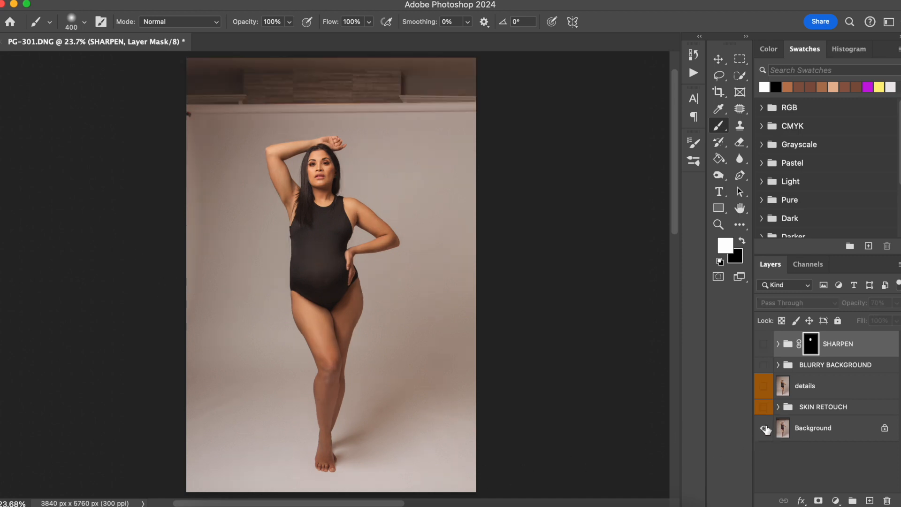
{"action": "left_click", "coordinate": [765, 429], "text": "alt"}
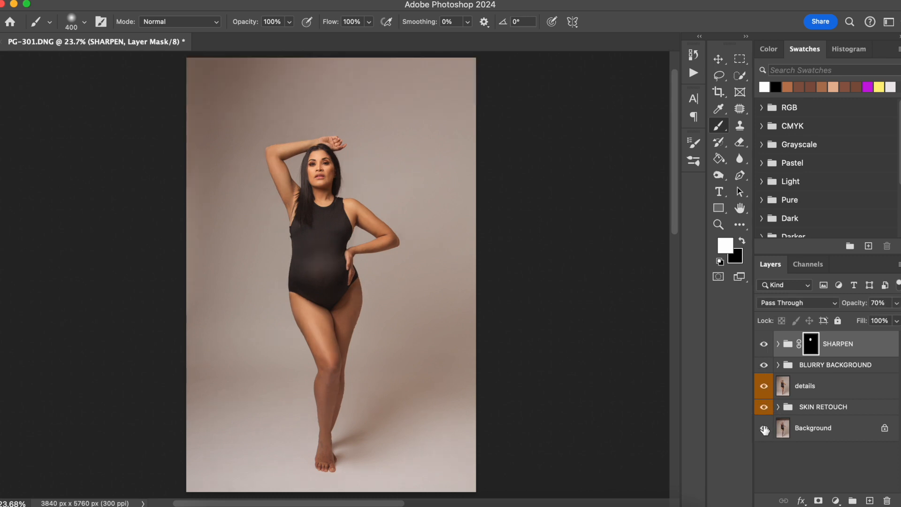
{"action": "left_click", "coordinate": [765, 429], "text": "alt"}
{"action": "left_click", "coordinate": [765, 429], "text": "alt"}
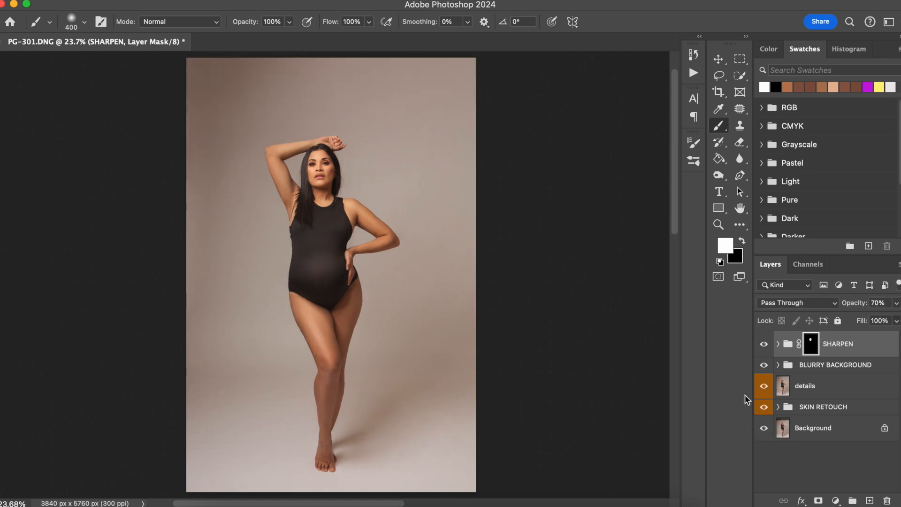